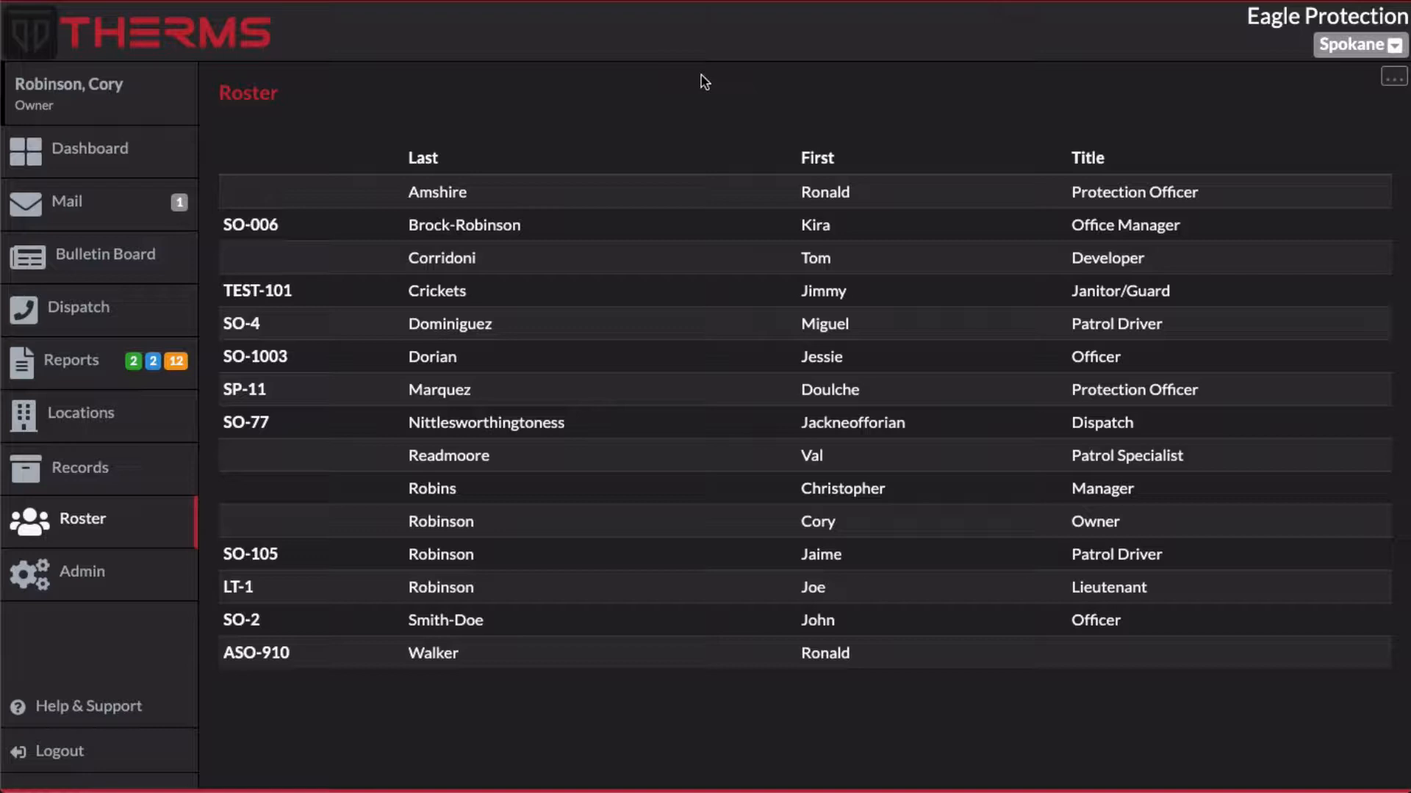
Start creating a new user from the roster
left_click(1393, 82)
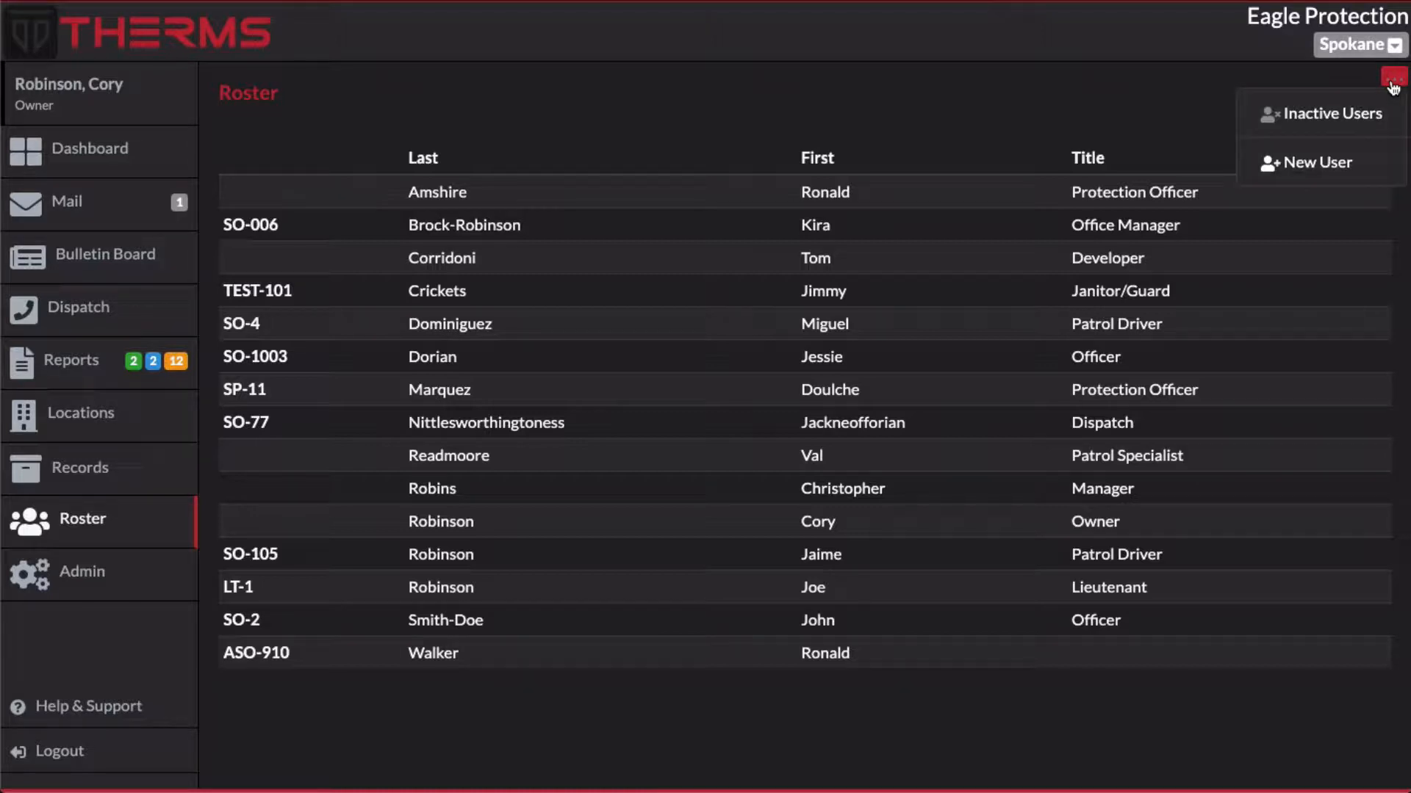
left_click(1305, 163)
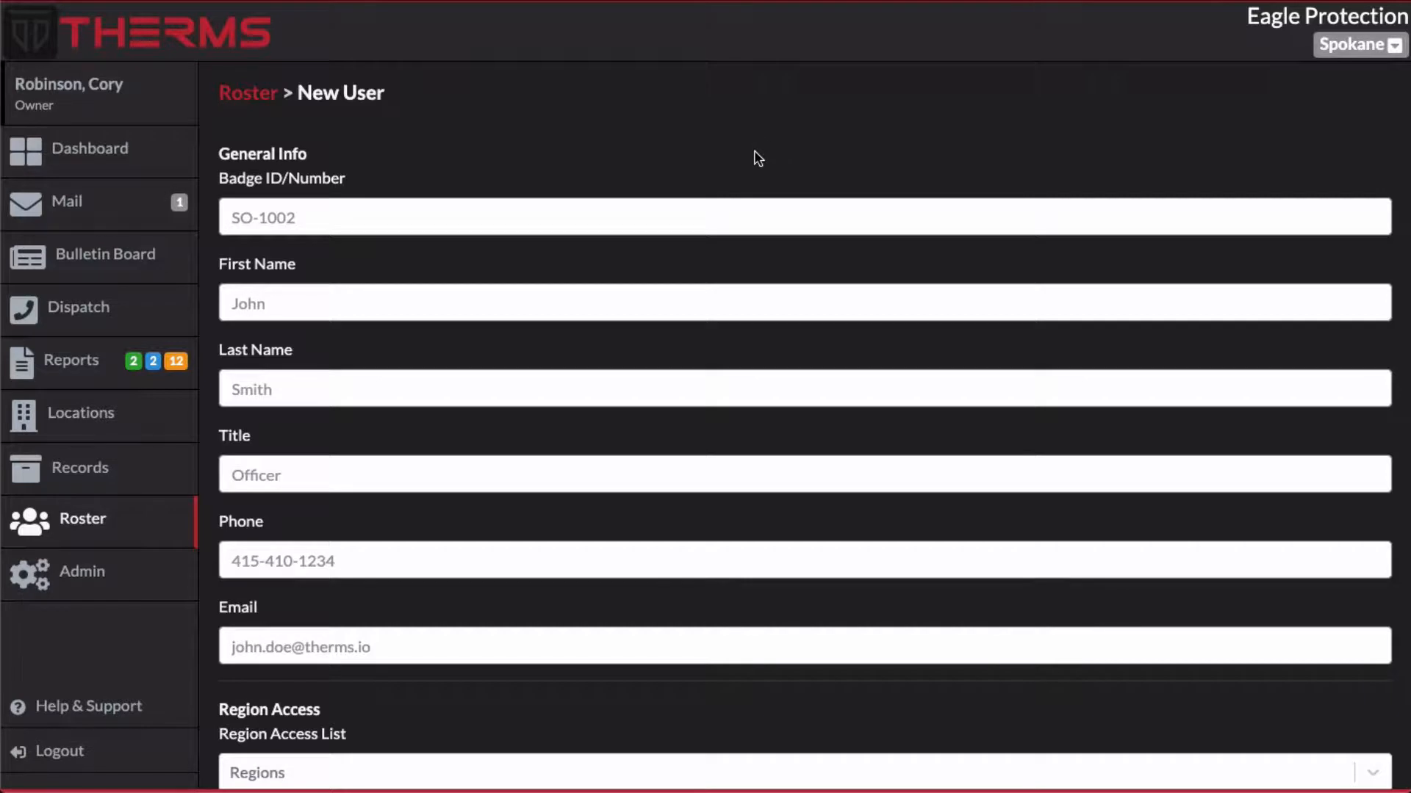
left_click(741, 220)
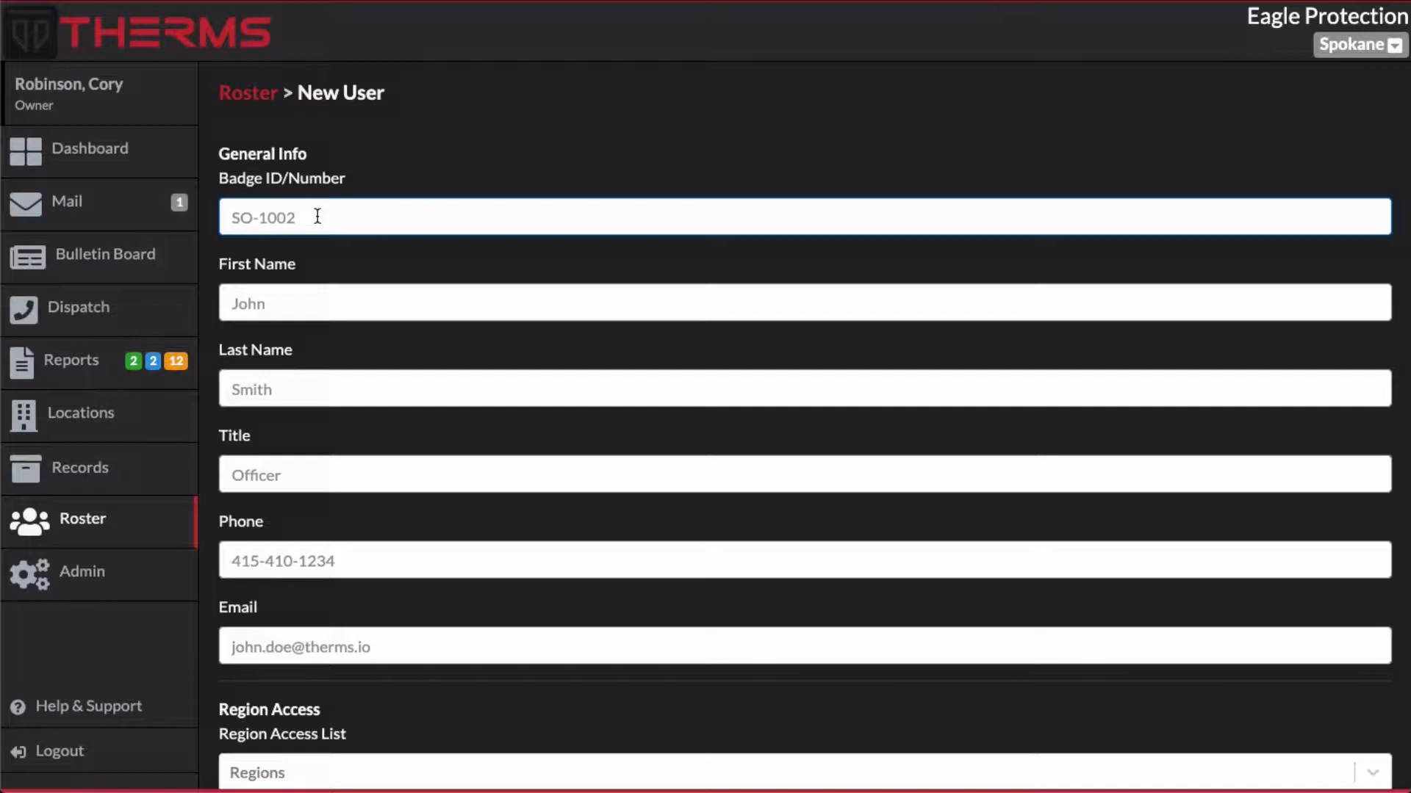
type("Officer")
left_click(293, 476)
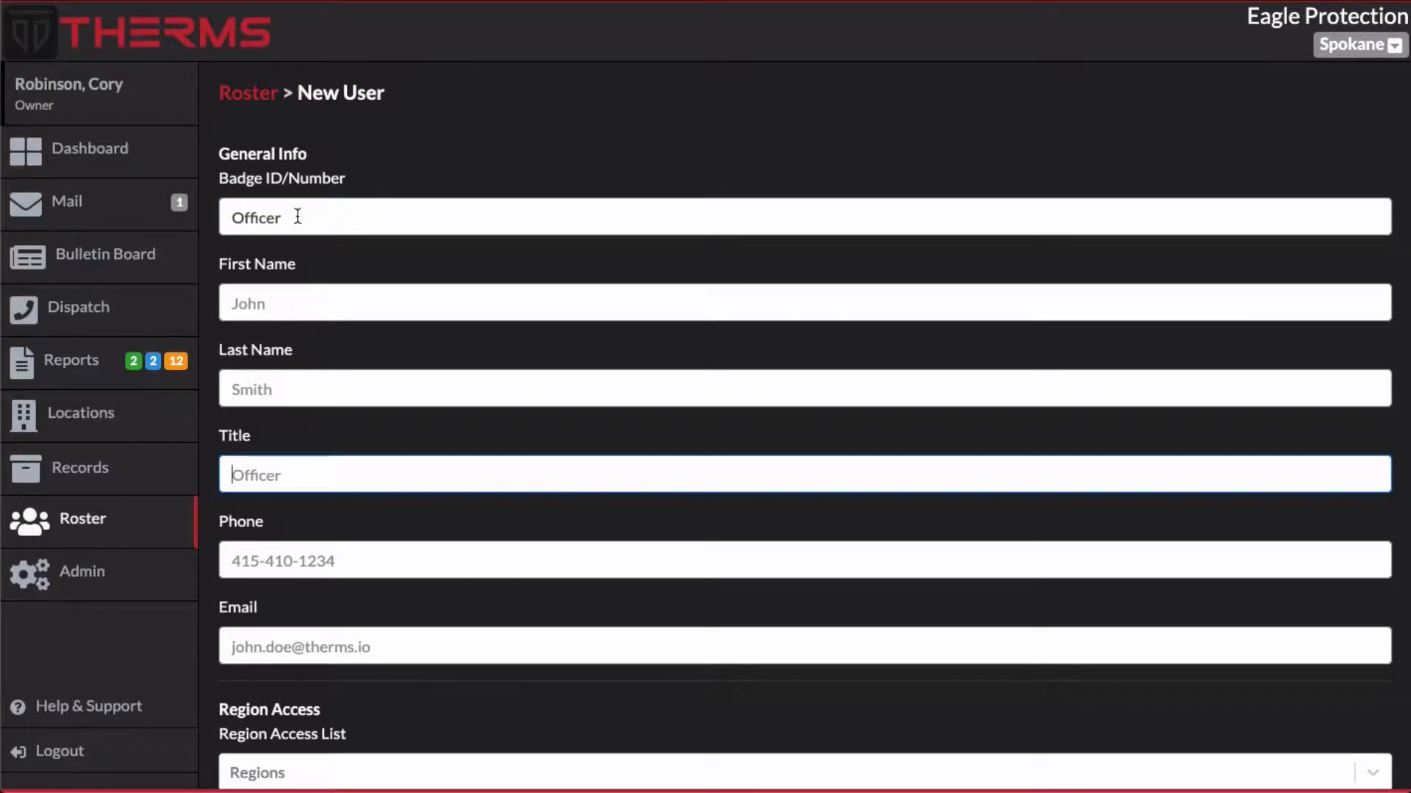
left_click_drag(297, 217, 177, 197)
key("BackSpace")
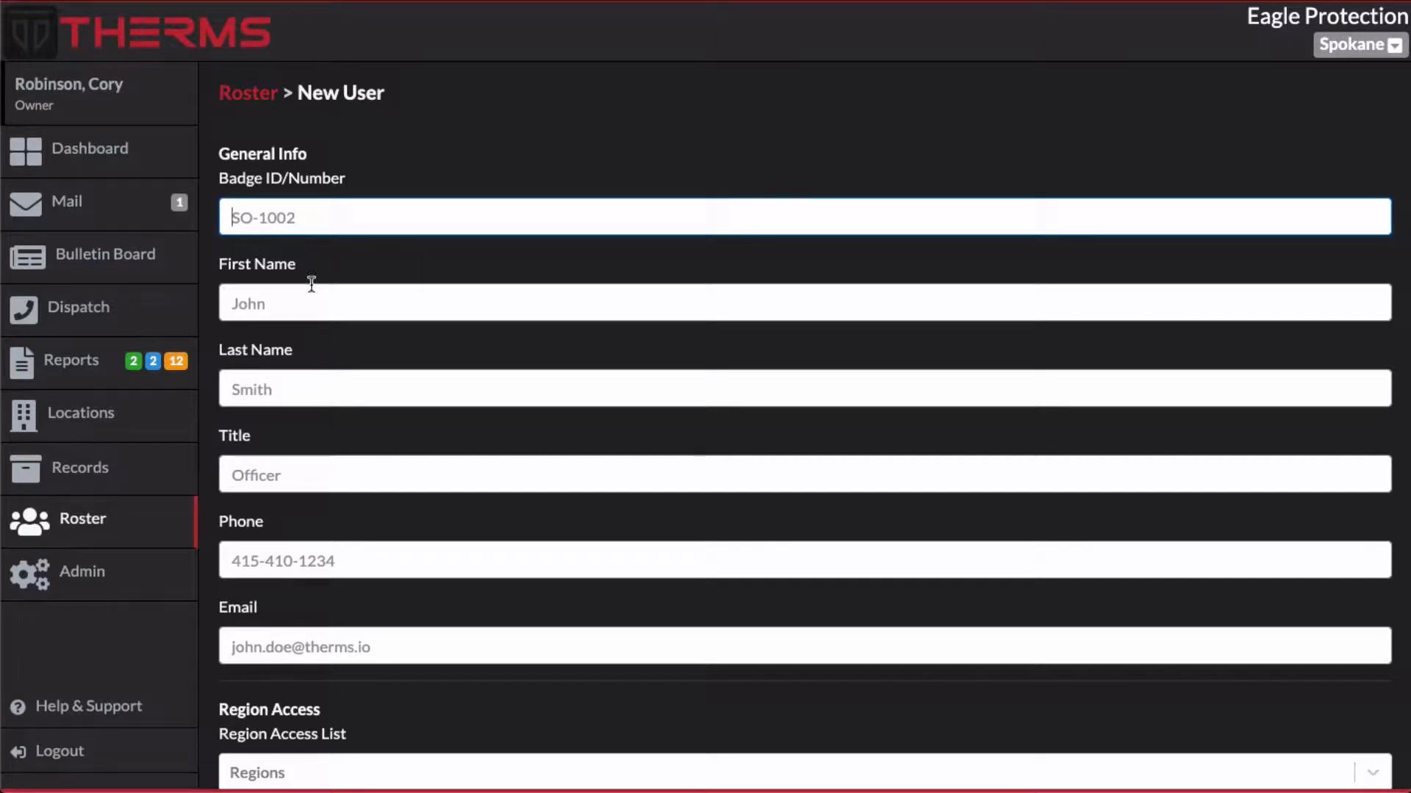
Review the new user form's fields and the organization's list of regions
left_click(310, 304)
left_click(479, 359)
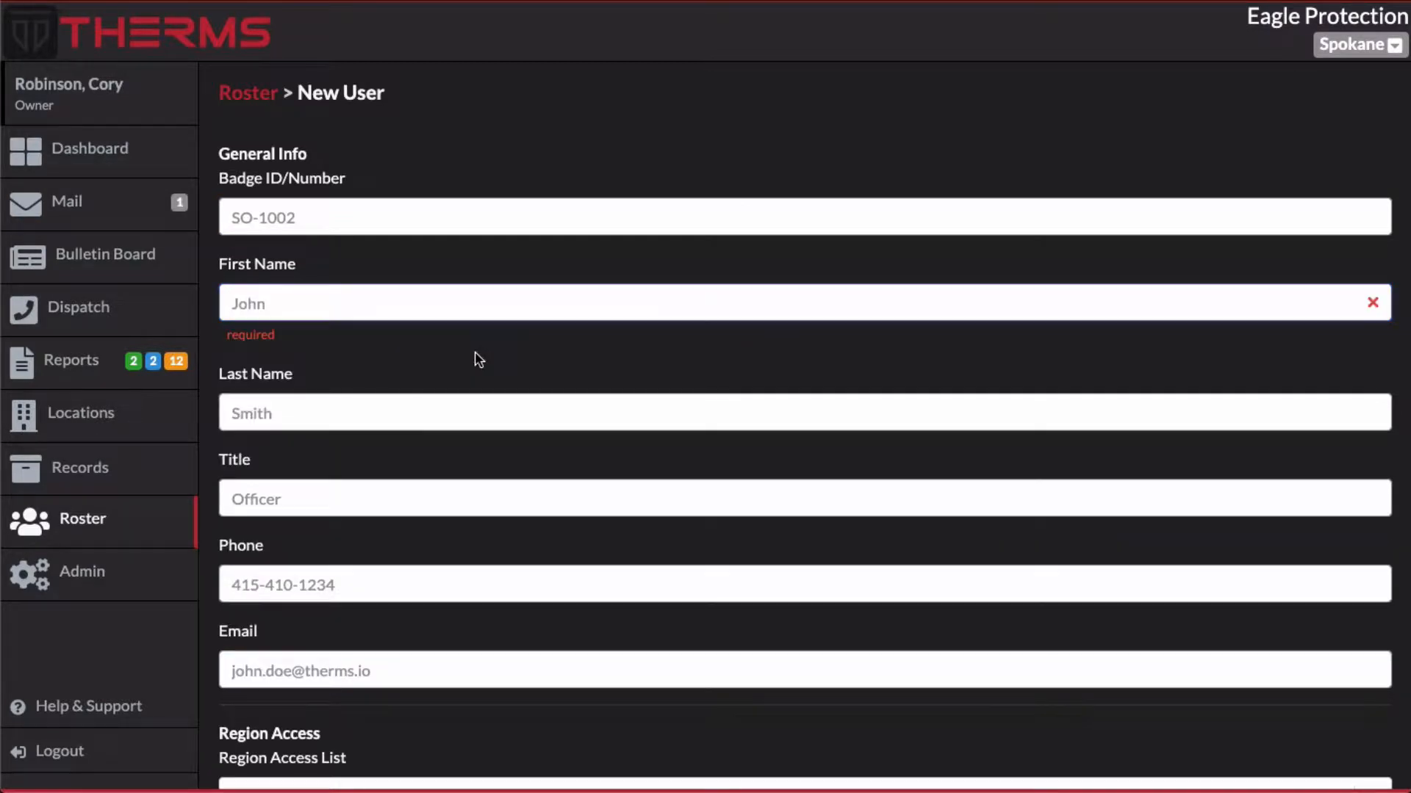
scroll(377, 462, "down", 1)
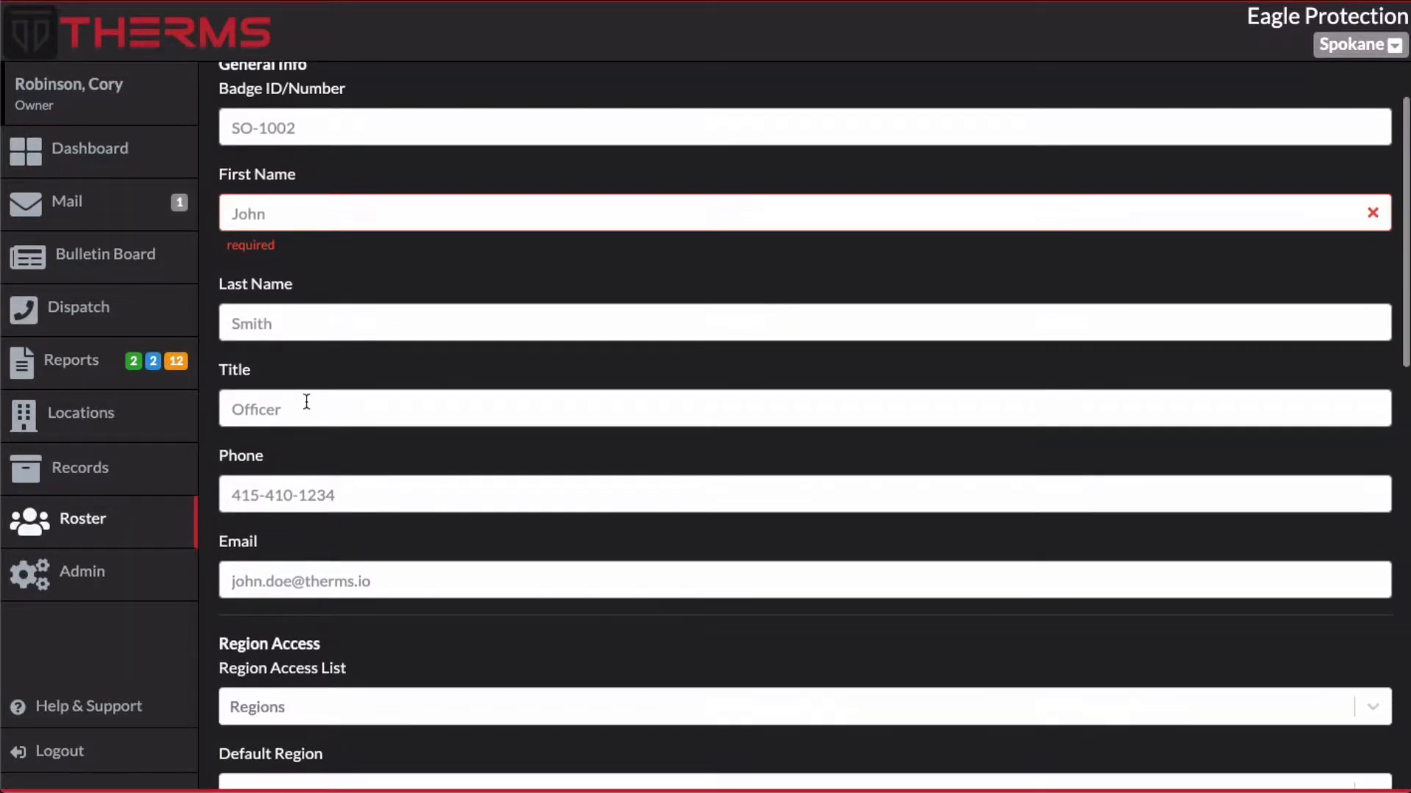
scroll(365, 370, "down", 1)
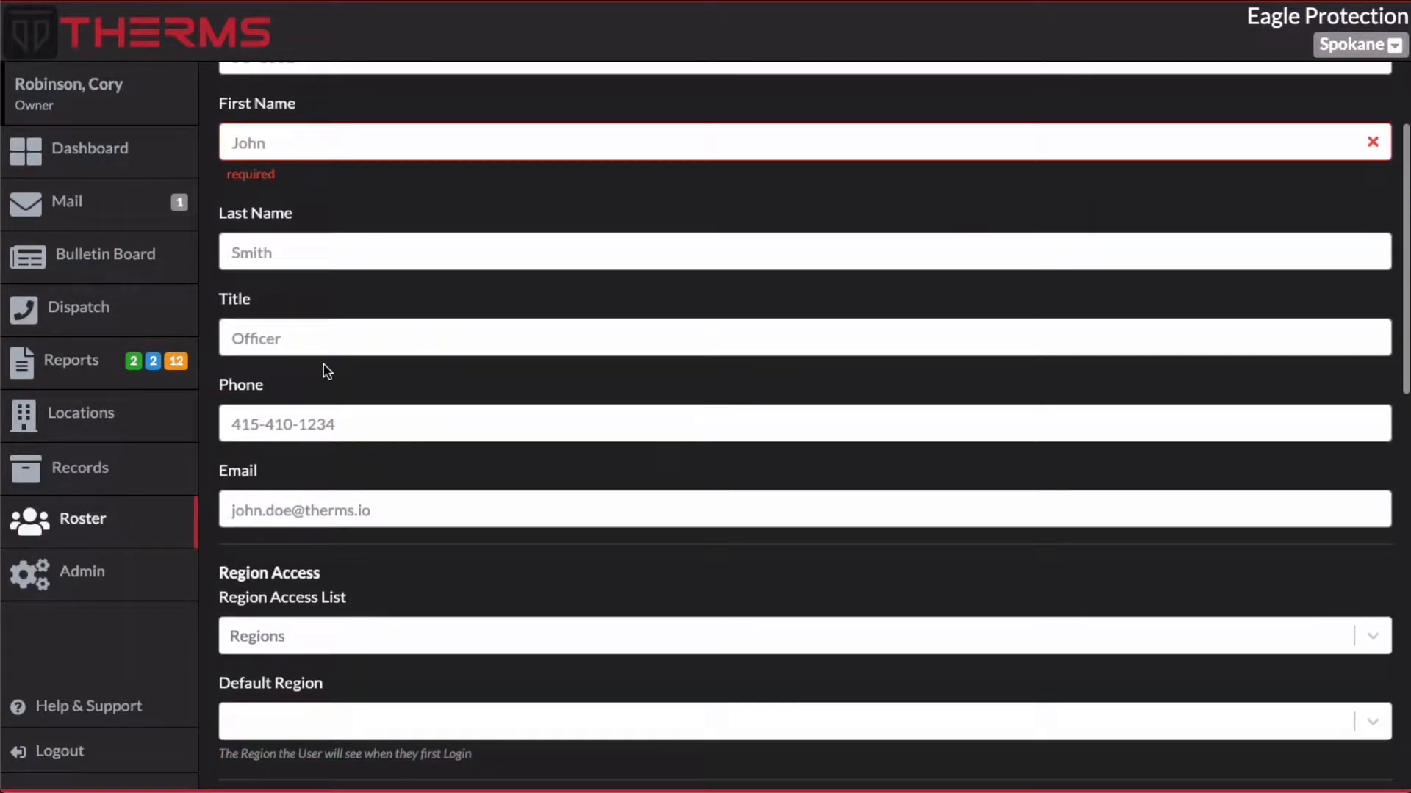
scroll(326, 371, "down", 1)
scroll(323, 367, "down", 1)
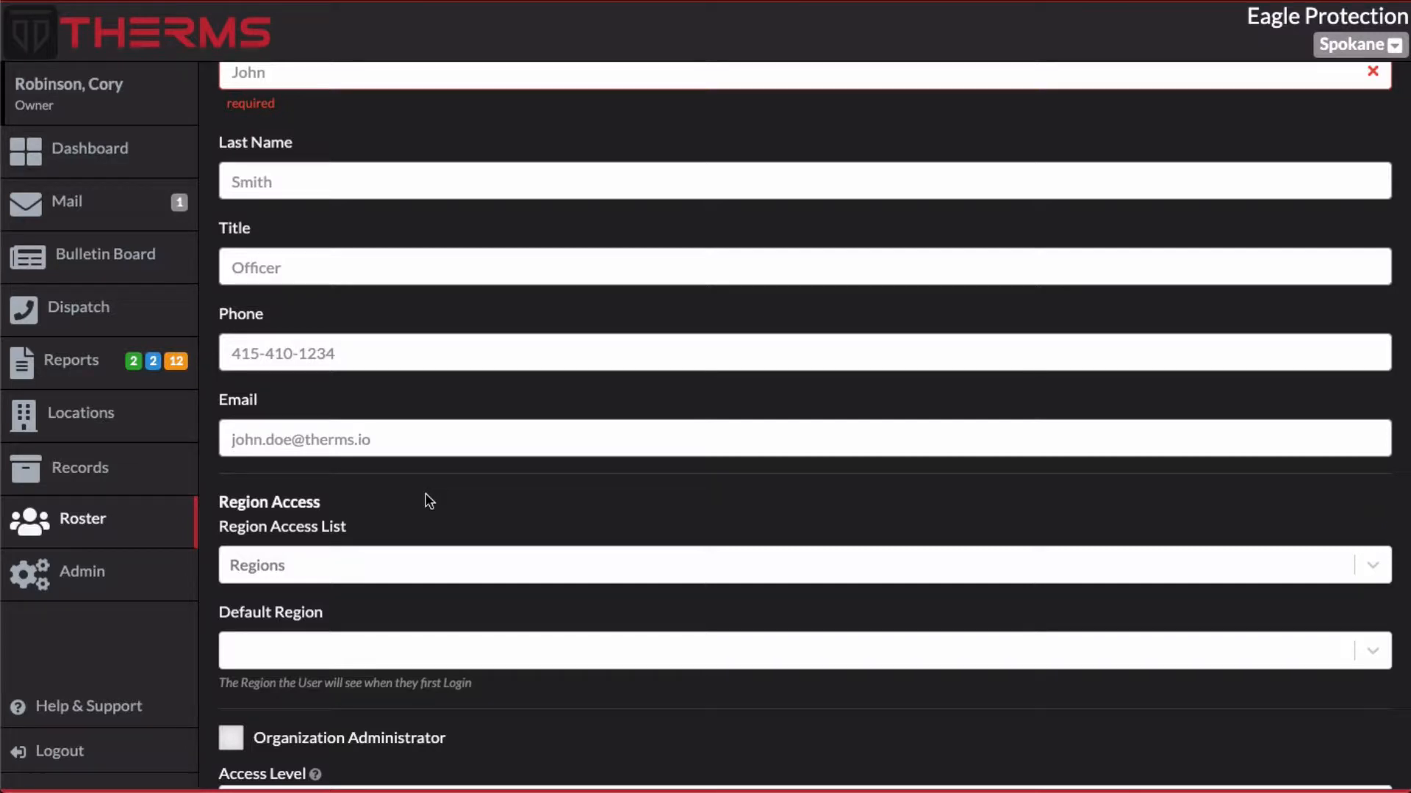
scroll(429, 501, "down", 3)
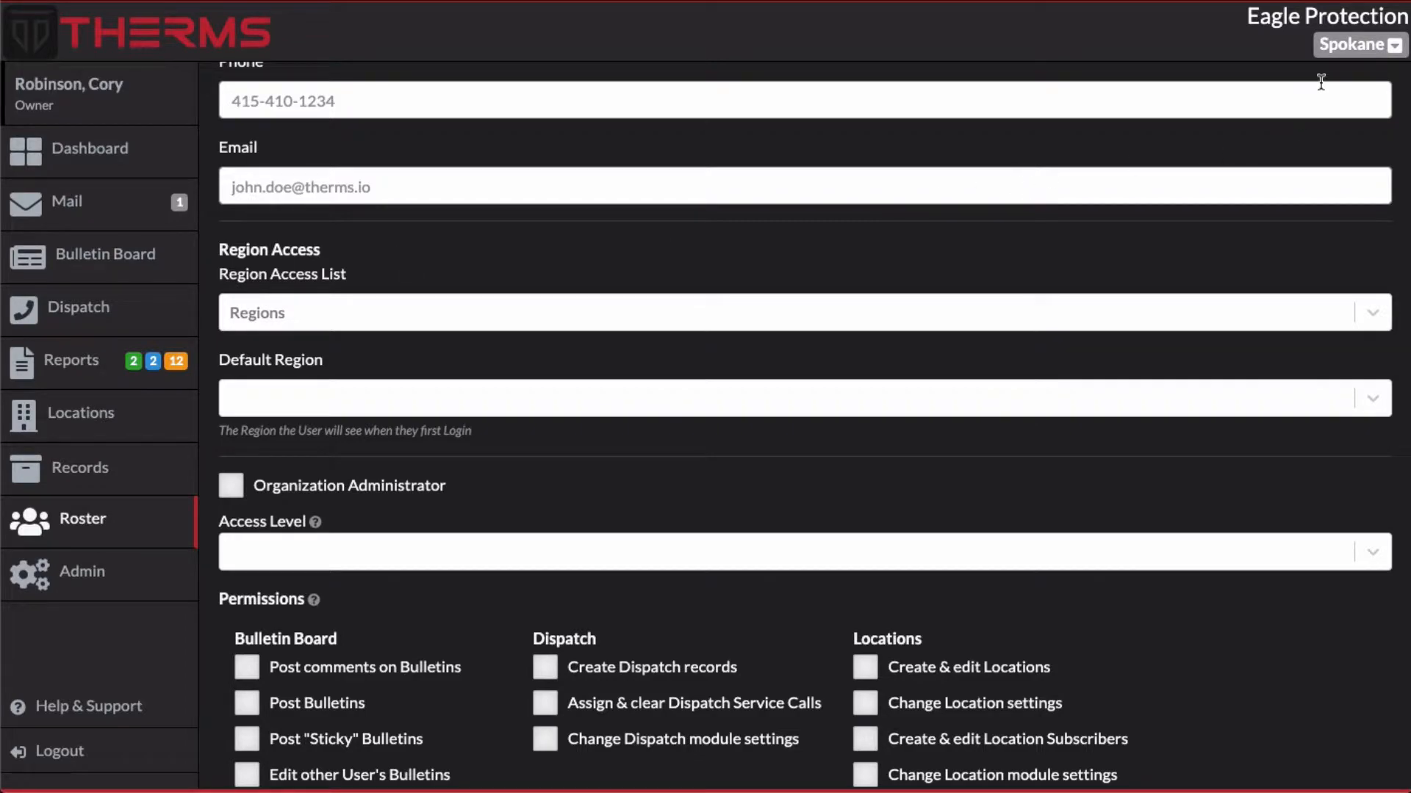
left_click(1336, 51)
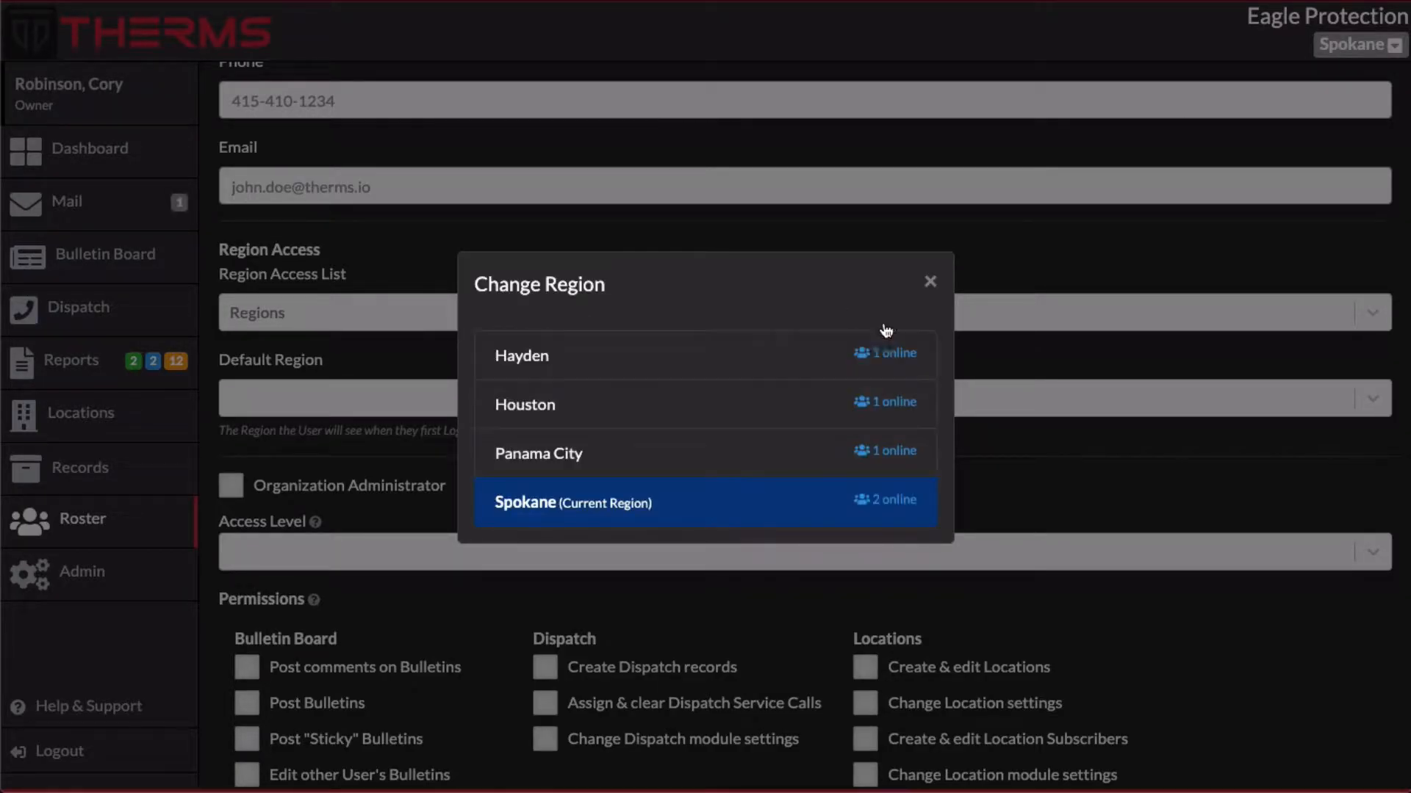
left_click(929, 282)
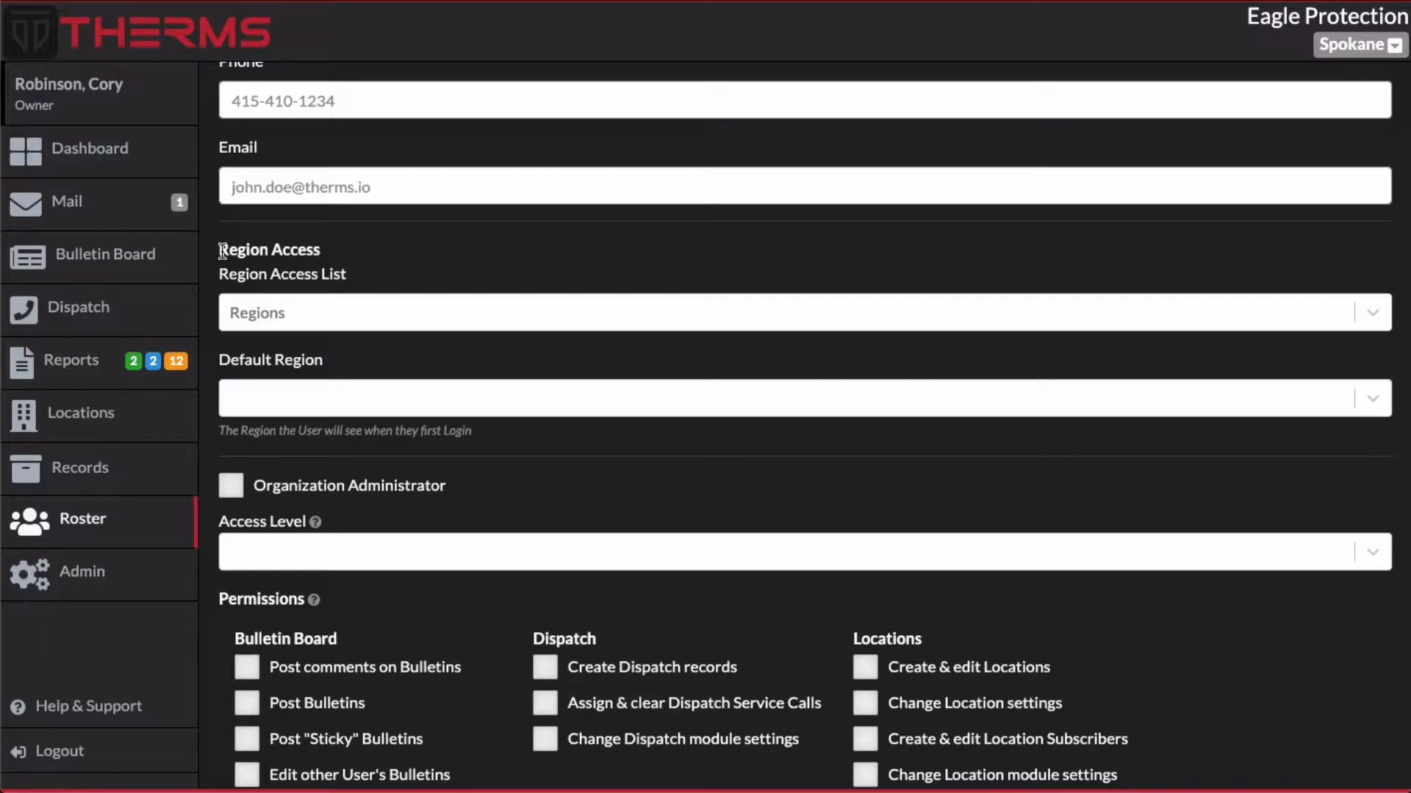
Give the user access to the Hayden region only and make Hayden the default region
left_click(335, 312)
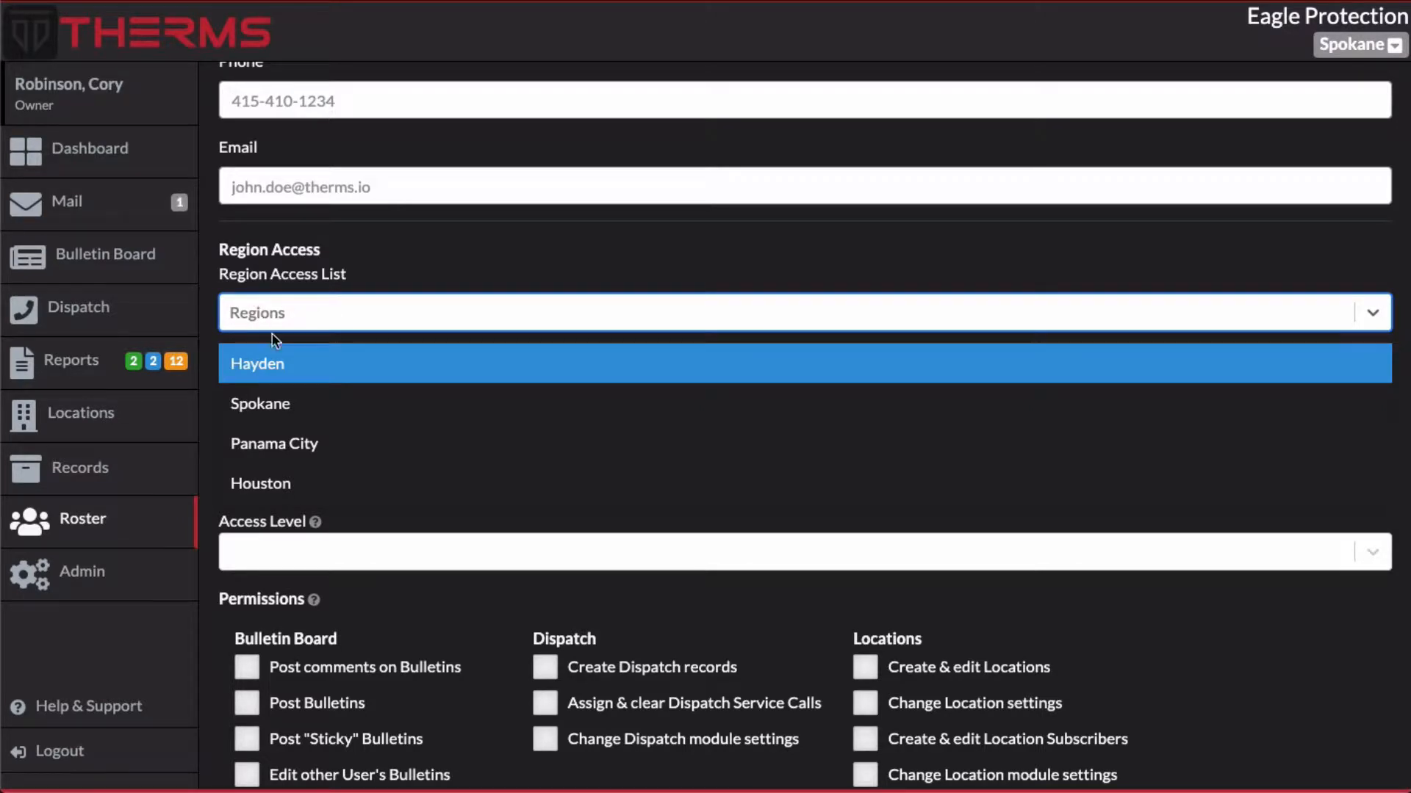
left_click(417, 289)
left_click(397, 312)
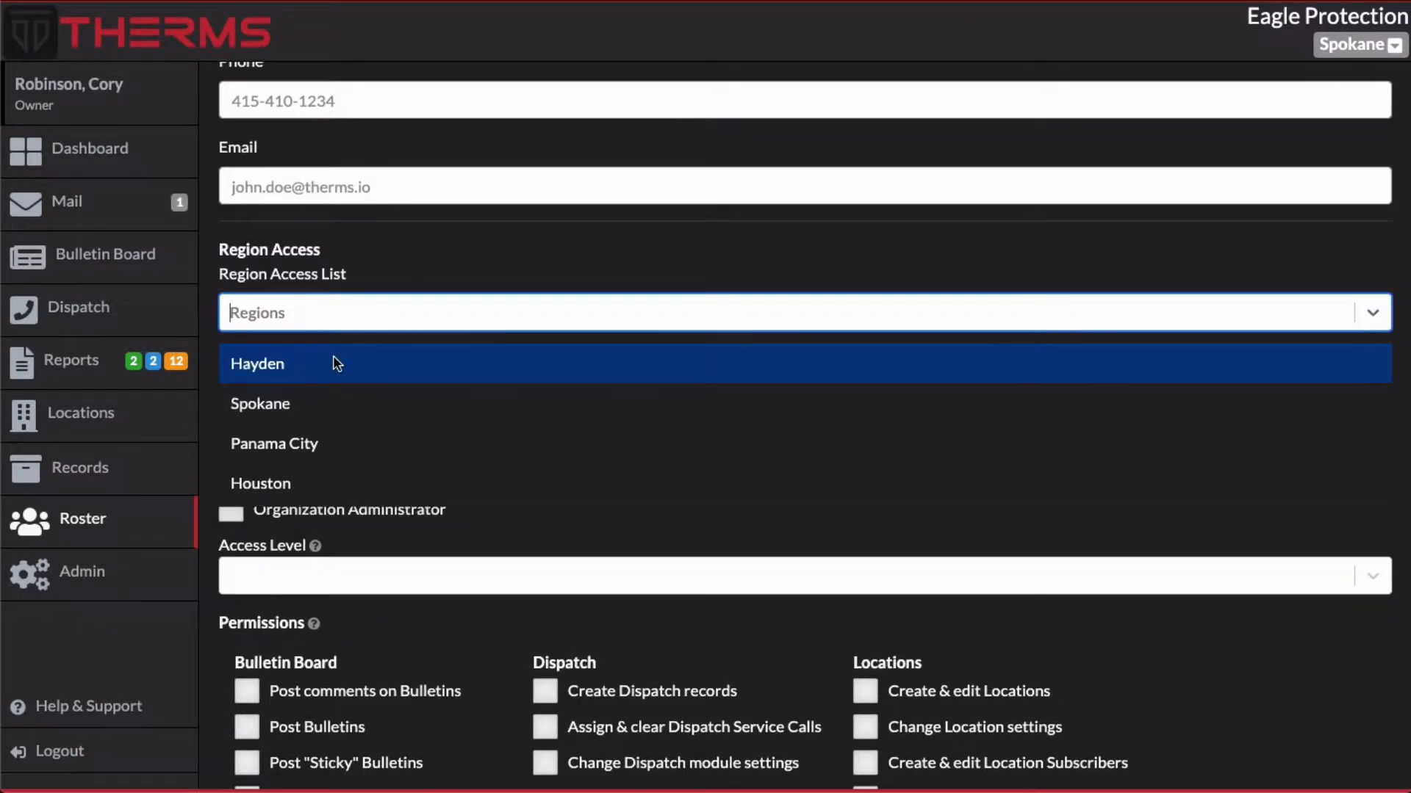
left_click(330, 363)
left_click(416, 312)
left_click(366, 399)
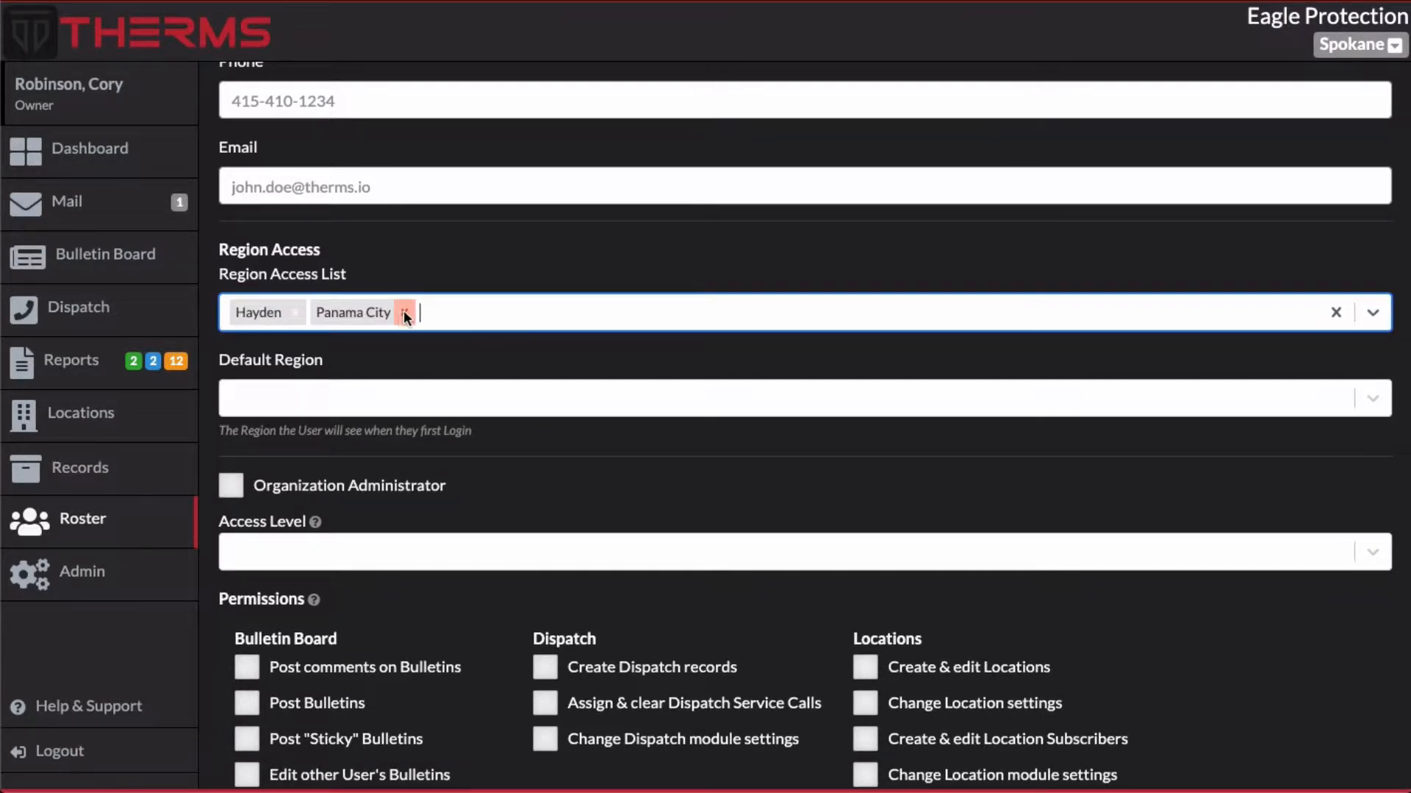
left_click(402, 311)
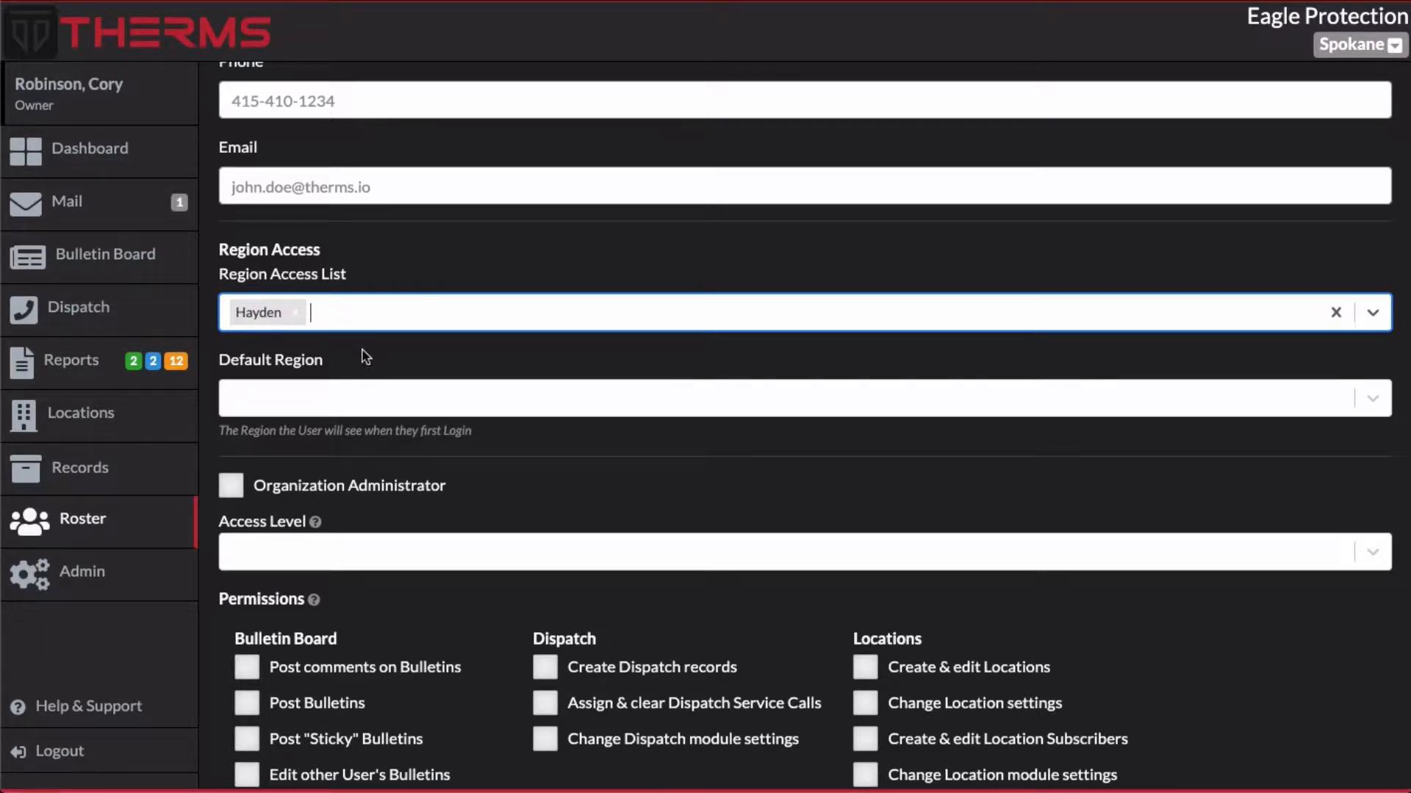
left_click(345, 398)
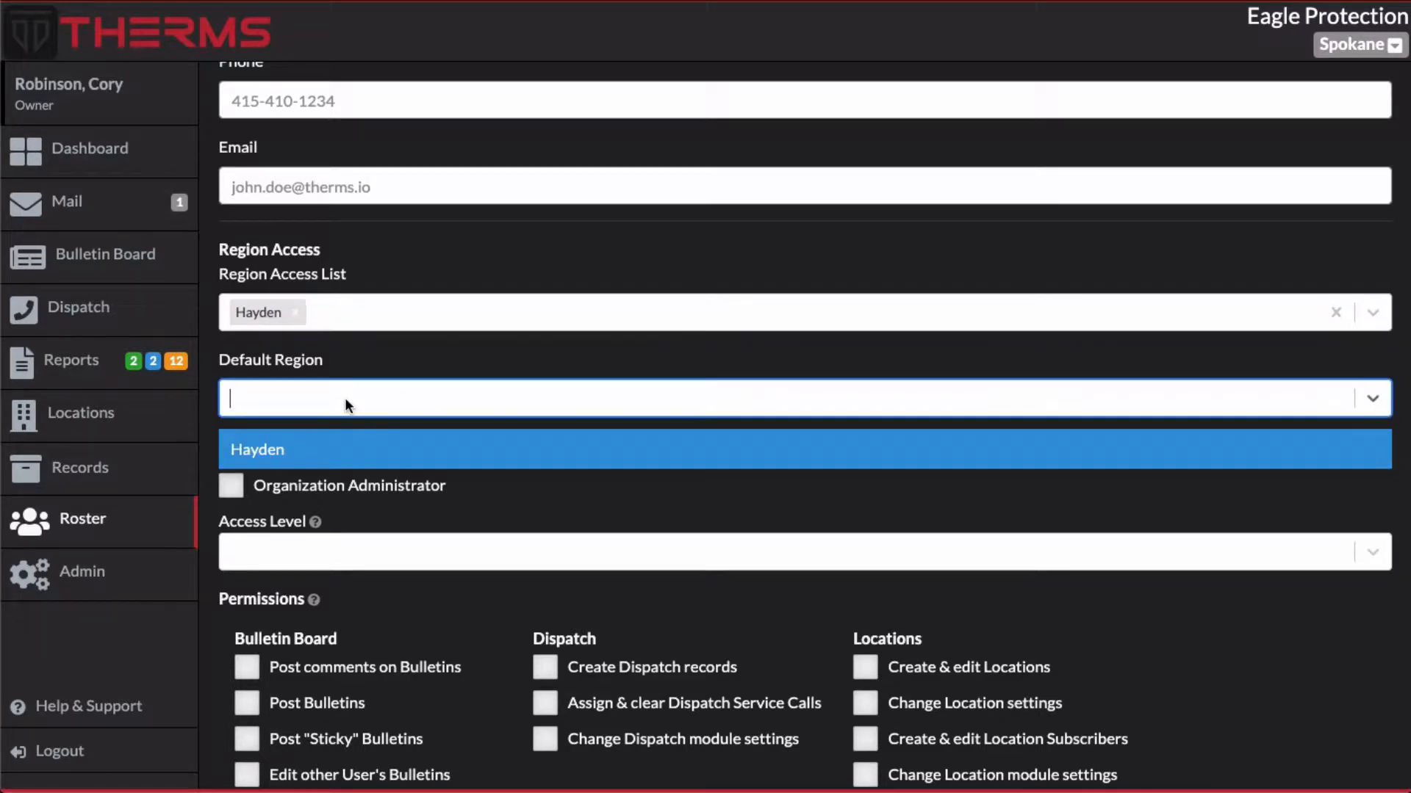
left_click(300, 449)
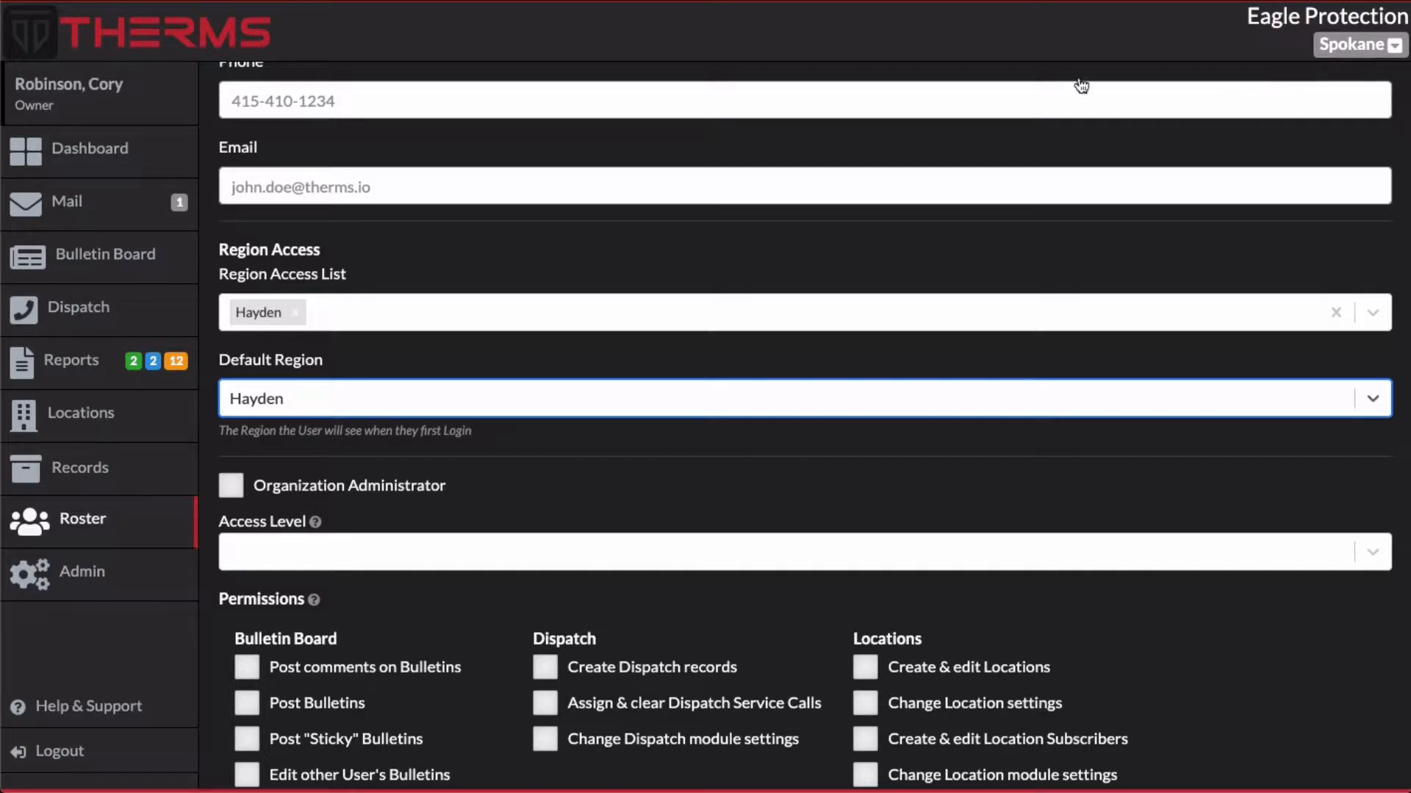
Reopen the Change Region dialog and close it
left_click(1363, 44)
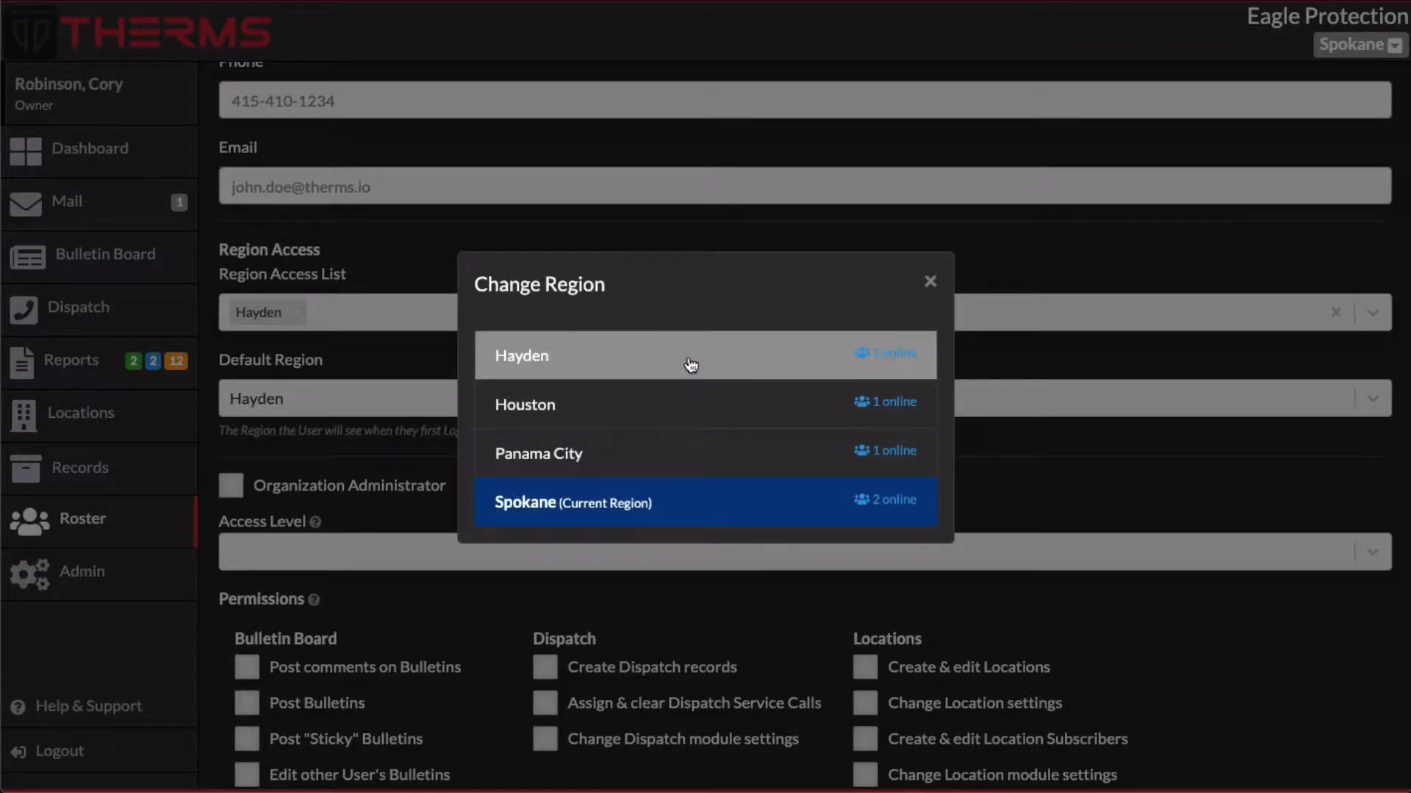
left_click(930, 282)
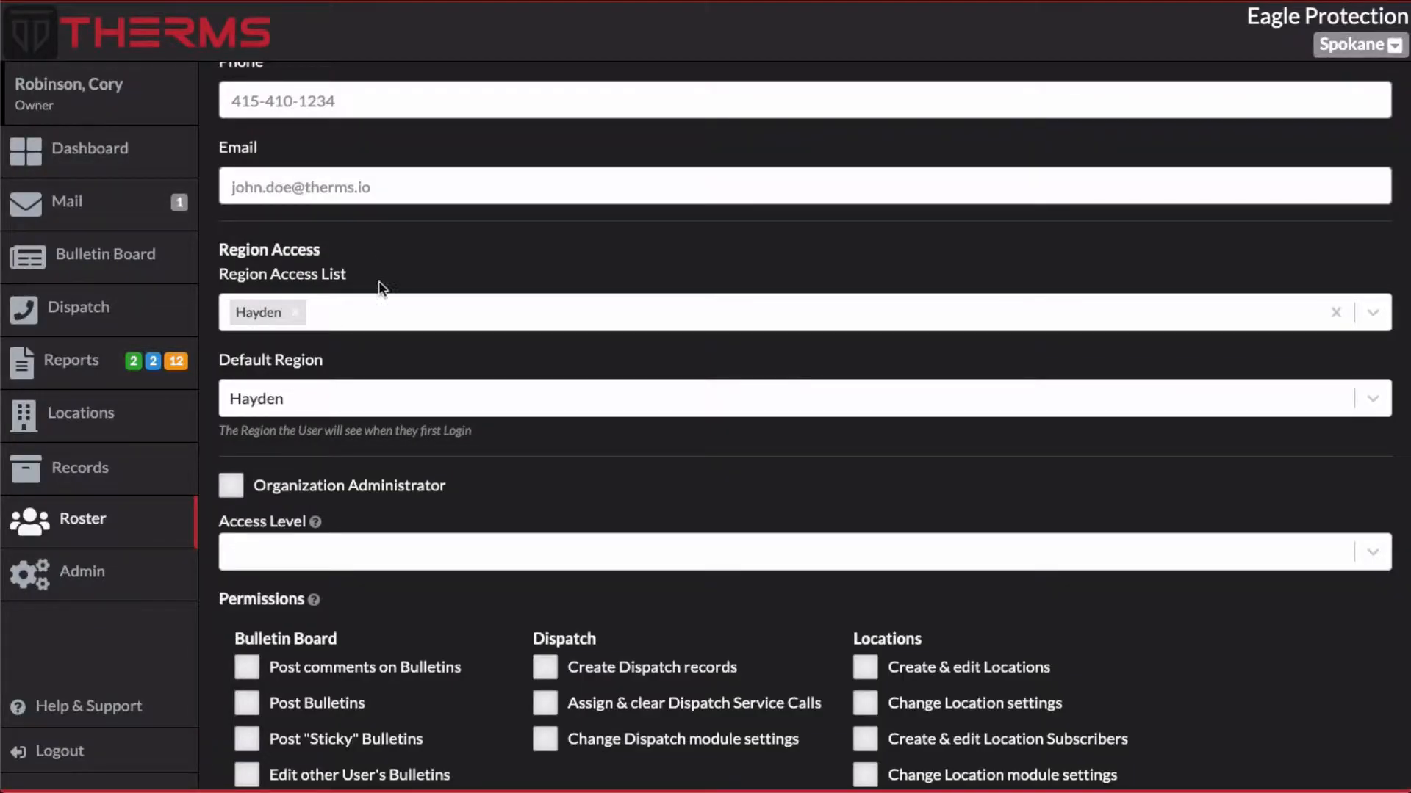
Try switching on the Organization Administrator option, then switch it back off
scroll(382, 348, "down", 4)
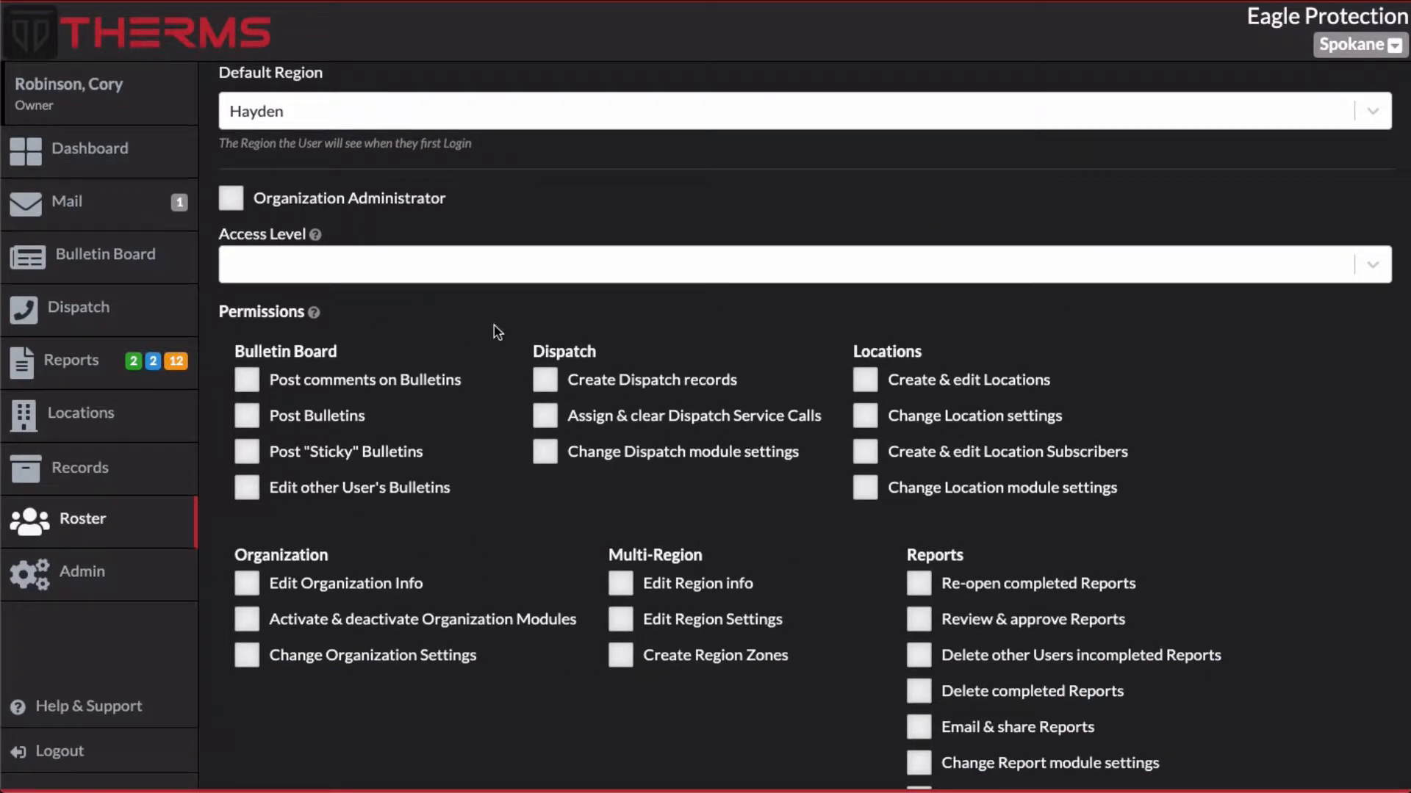
scroll(495, 328, "down", 1)
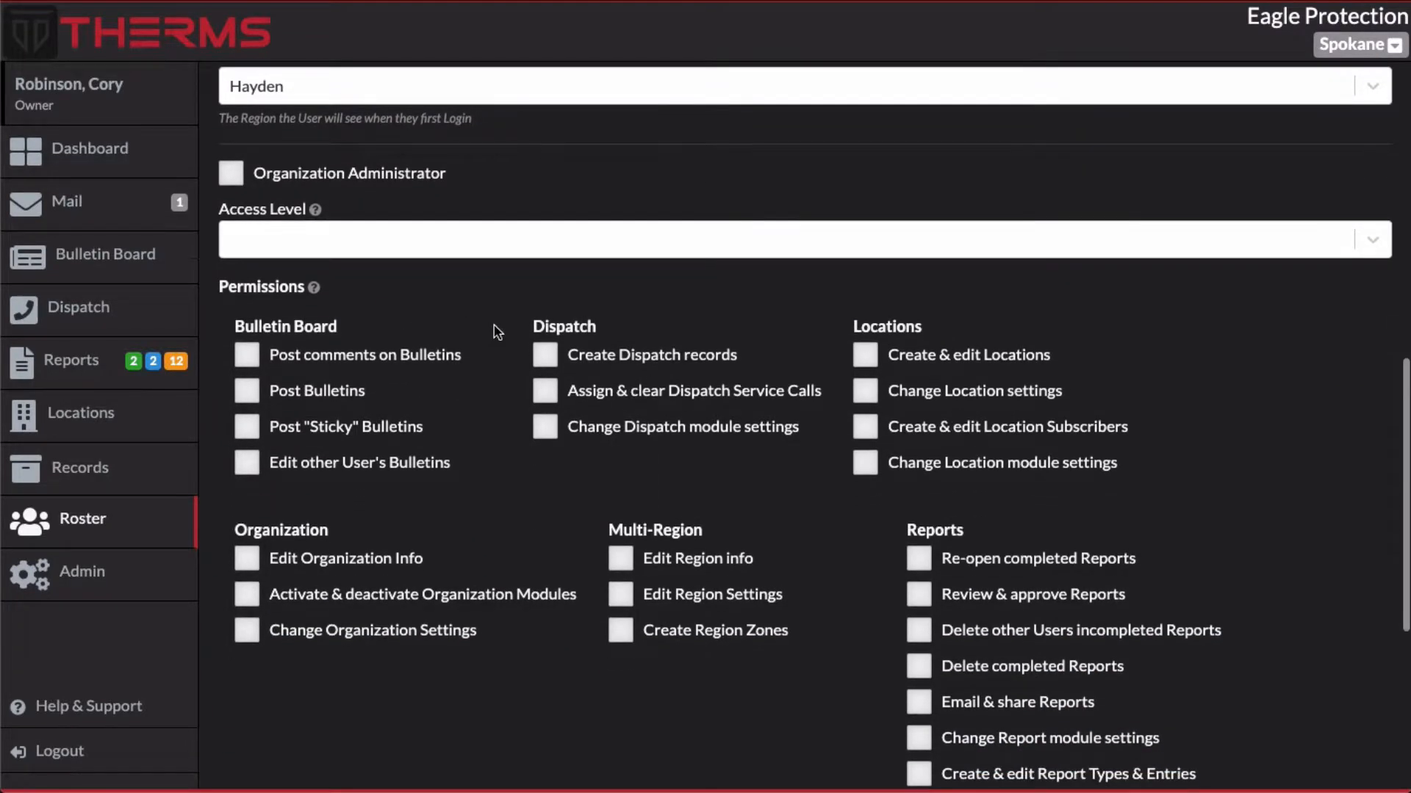
left_click(232, 176)
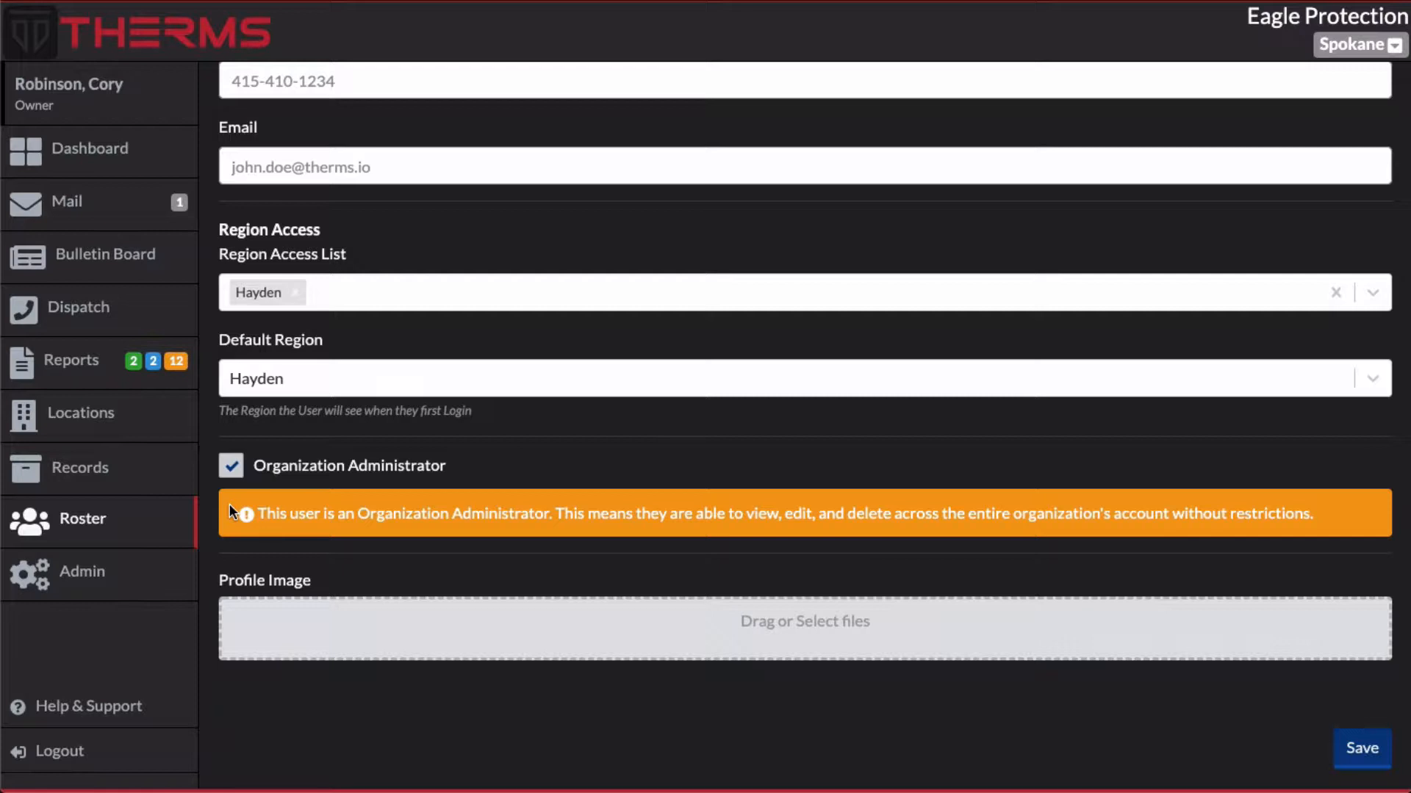
left_click(231, 465)
left_click(232, 465)
left_click(232, 465)
scroll(237, 463, "down", 4)
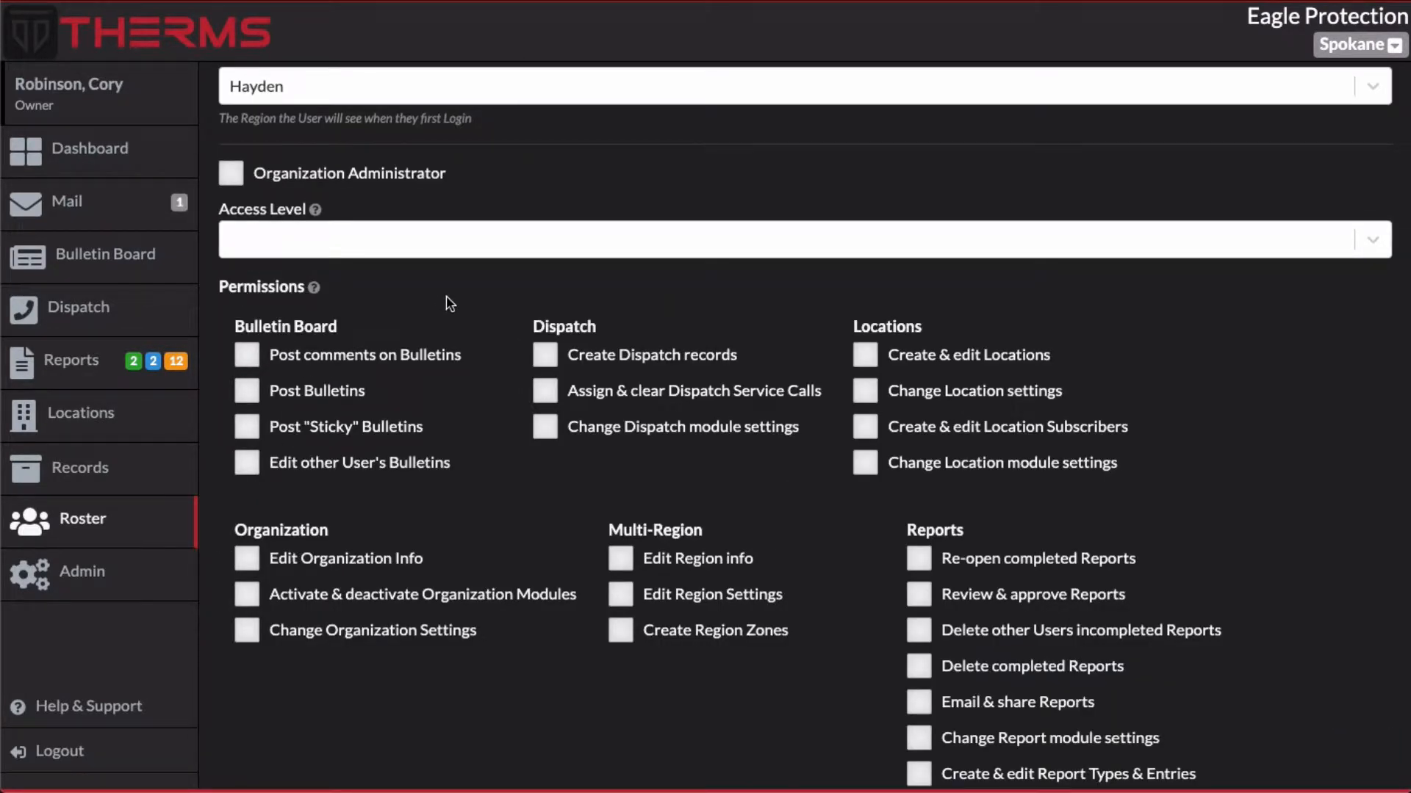
Set the user's access level to Regular (Level 1)
left_click(386, 226)
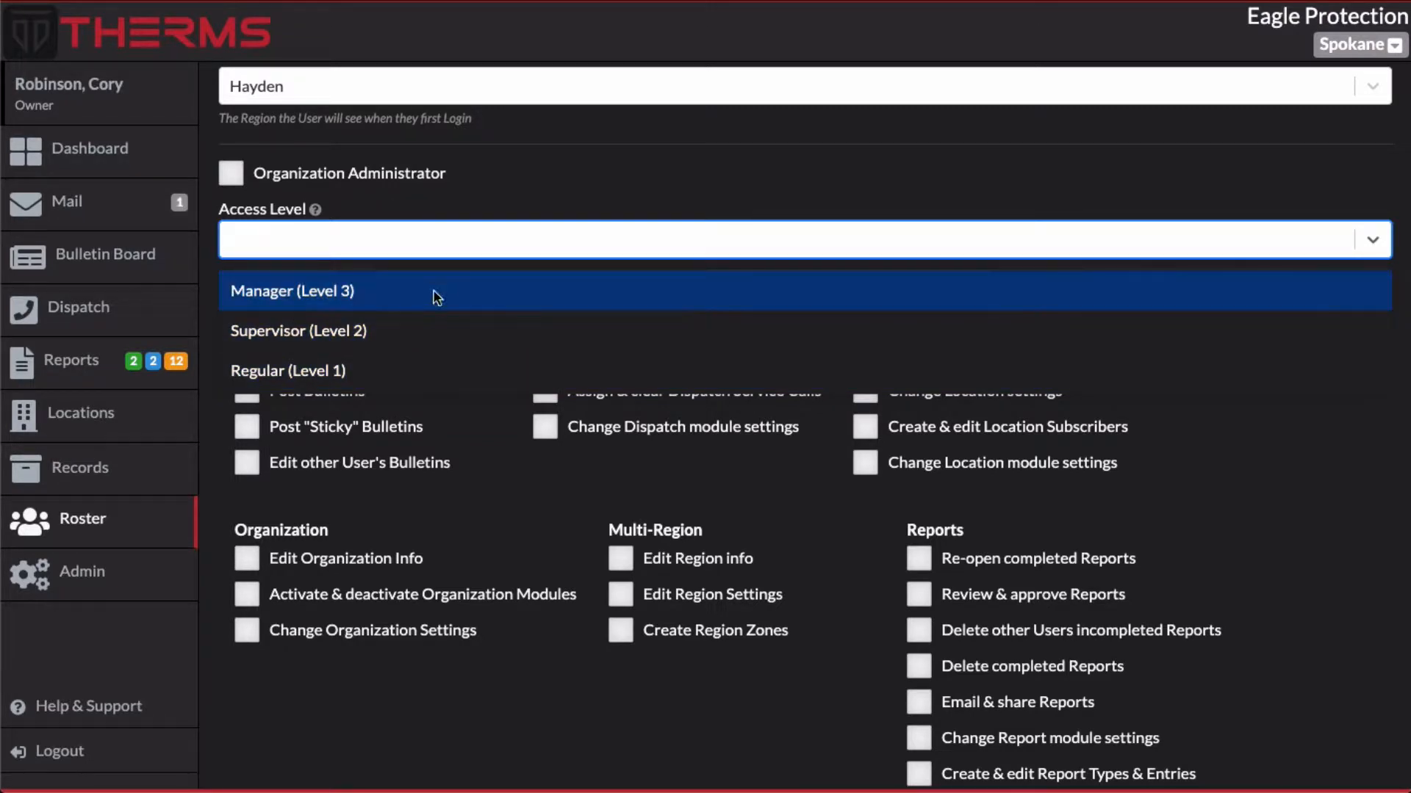
left_click(380, 333)
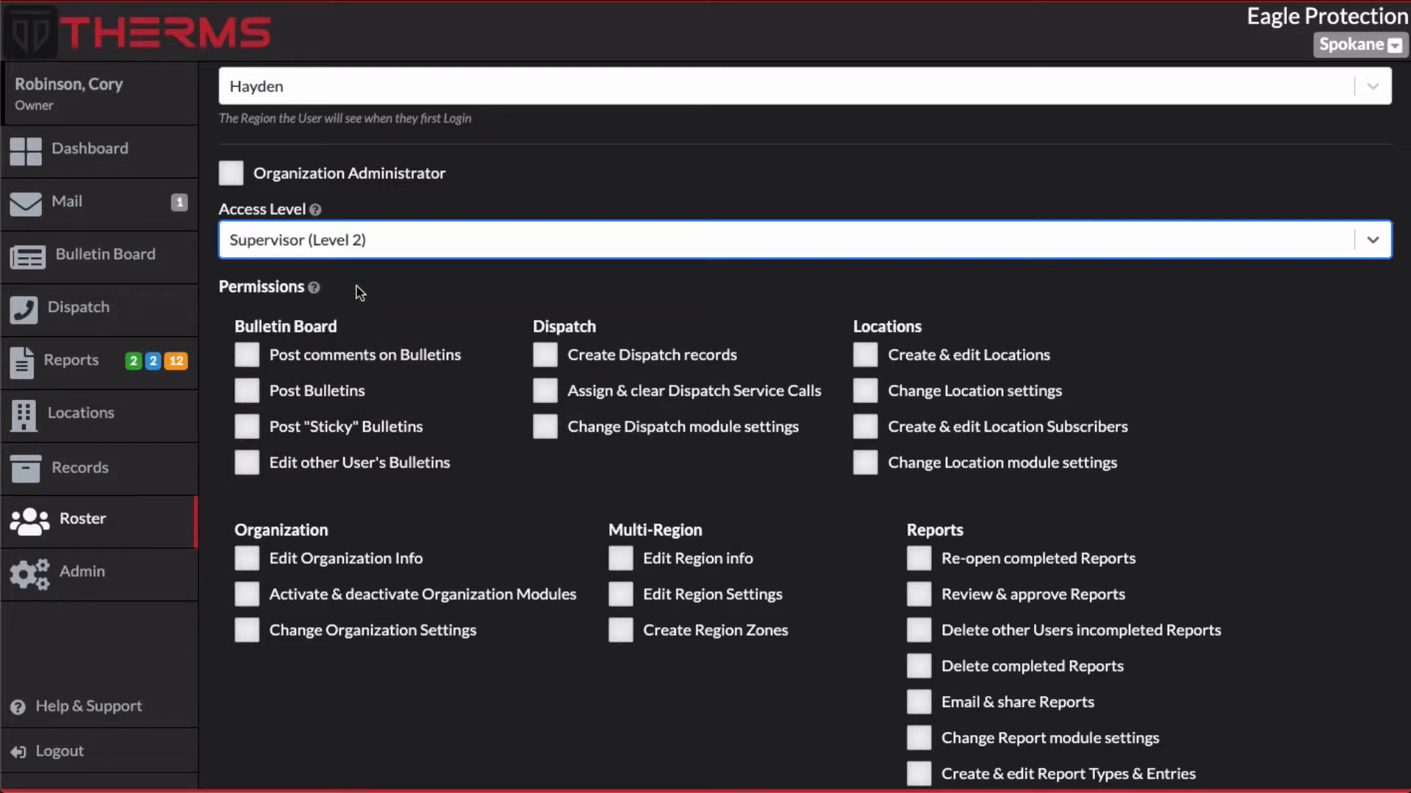
left_click(392, 233)
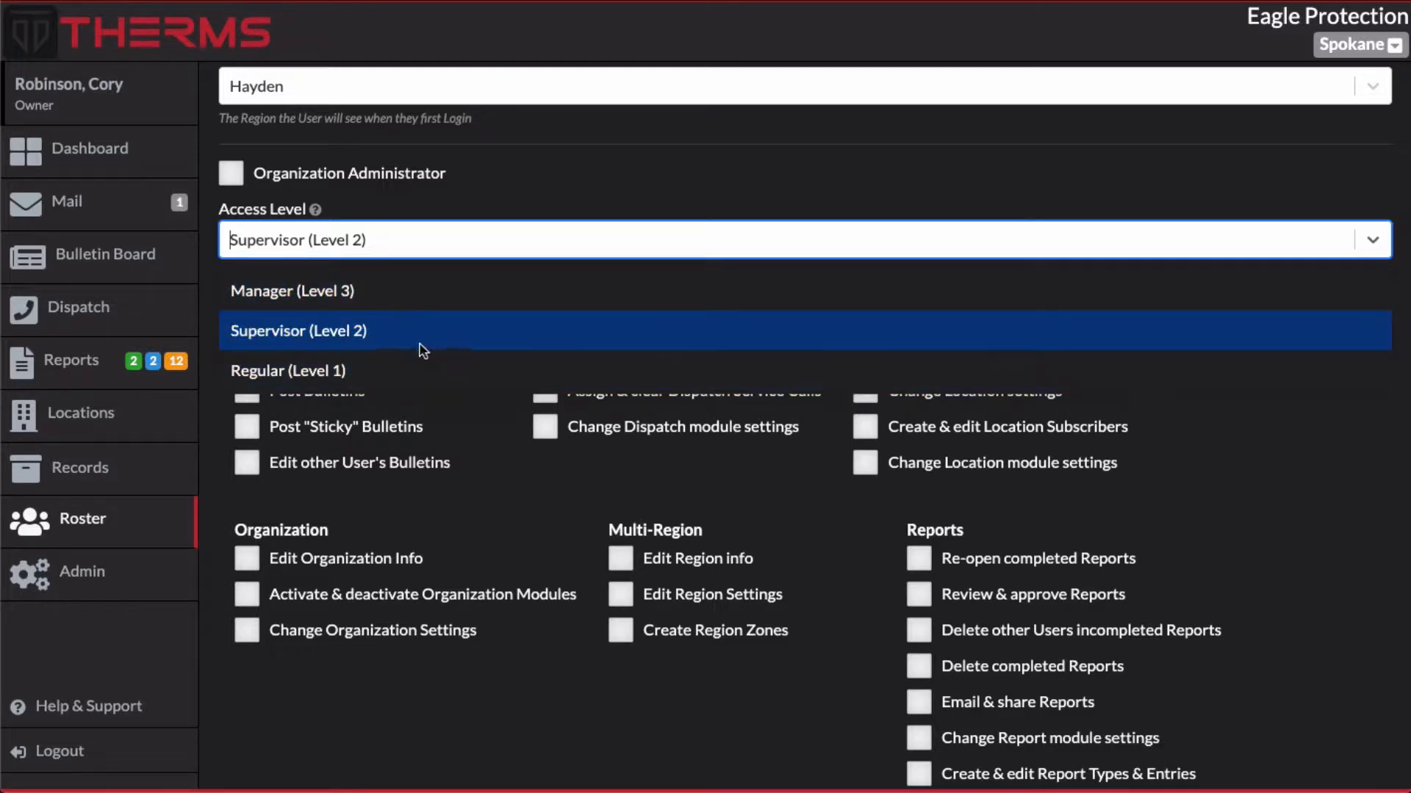
left_click(250, 371)
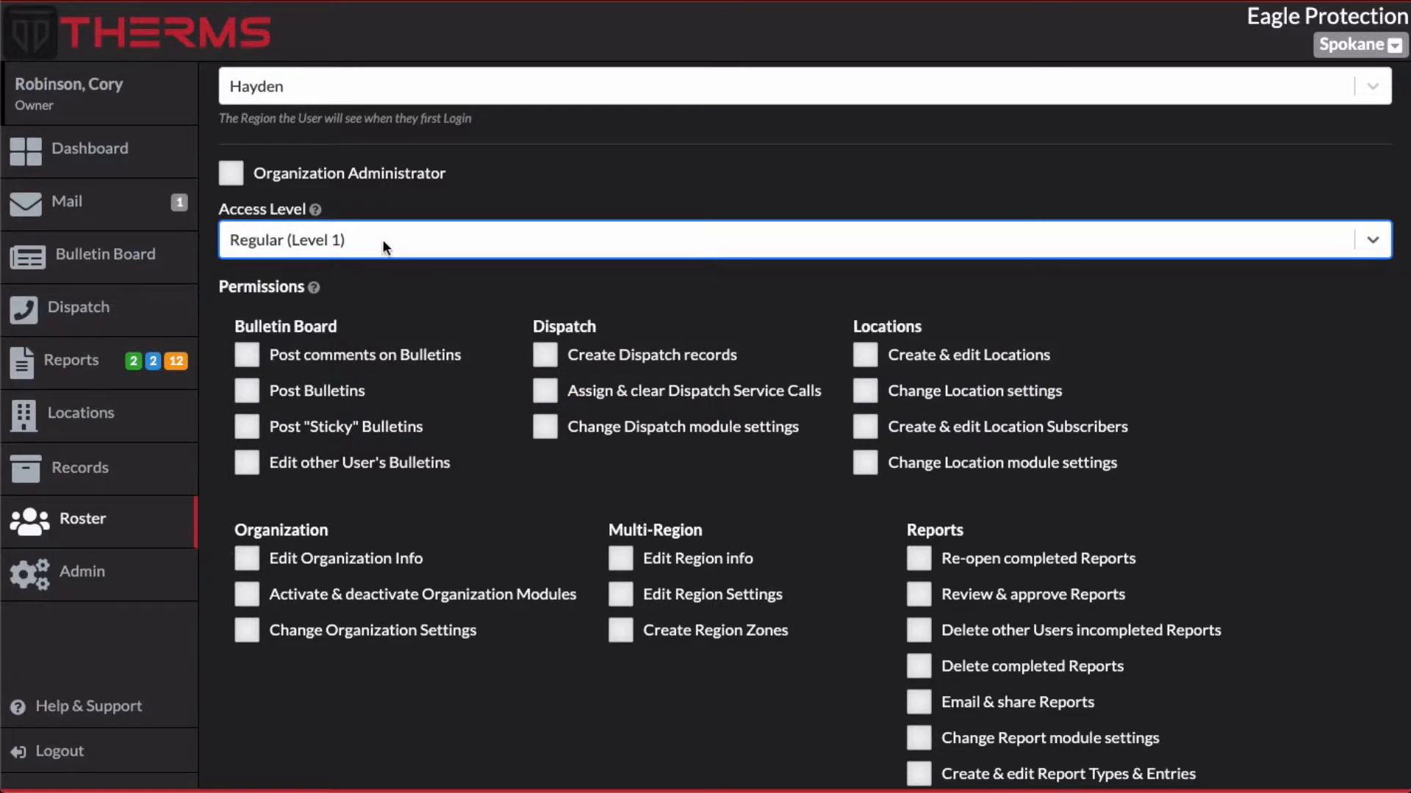
left_click(403, 234)
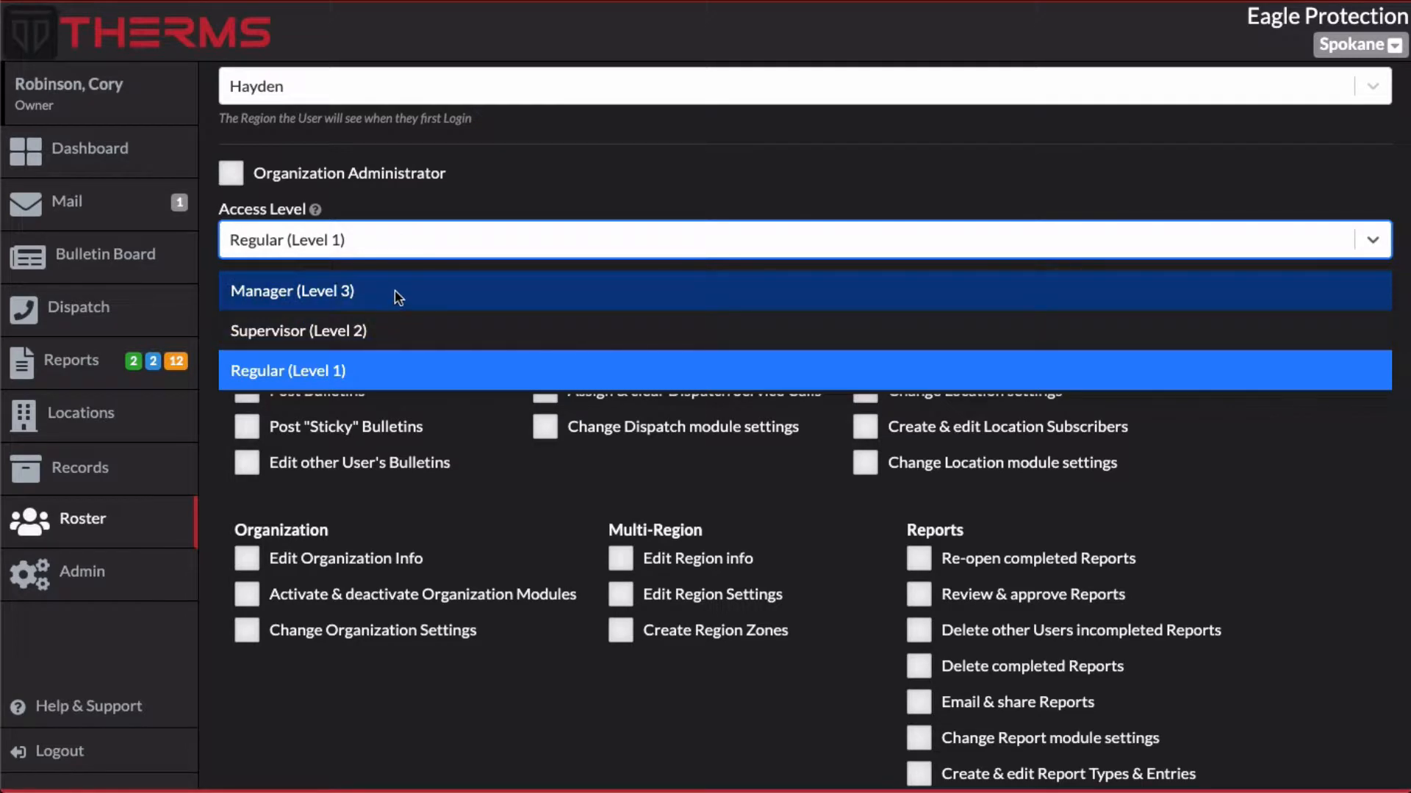
left_click(432, 200)
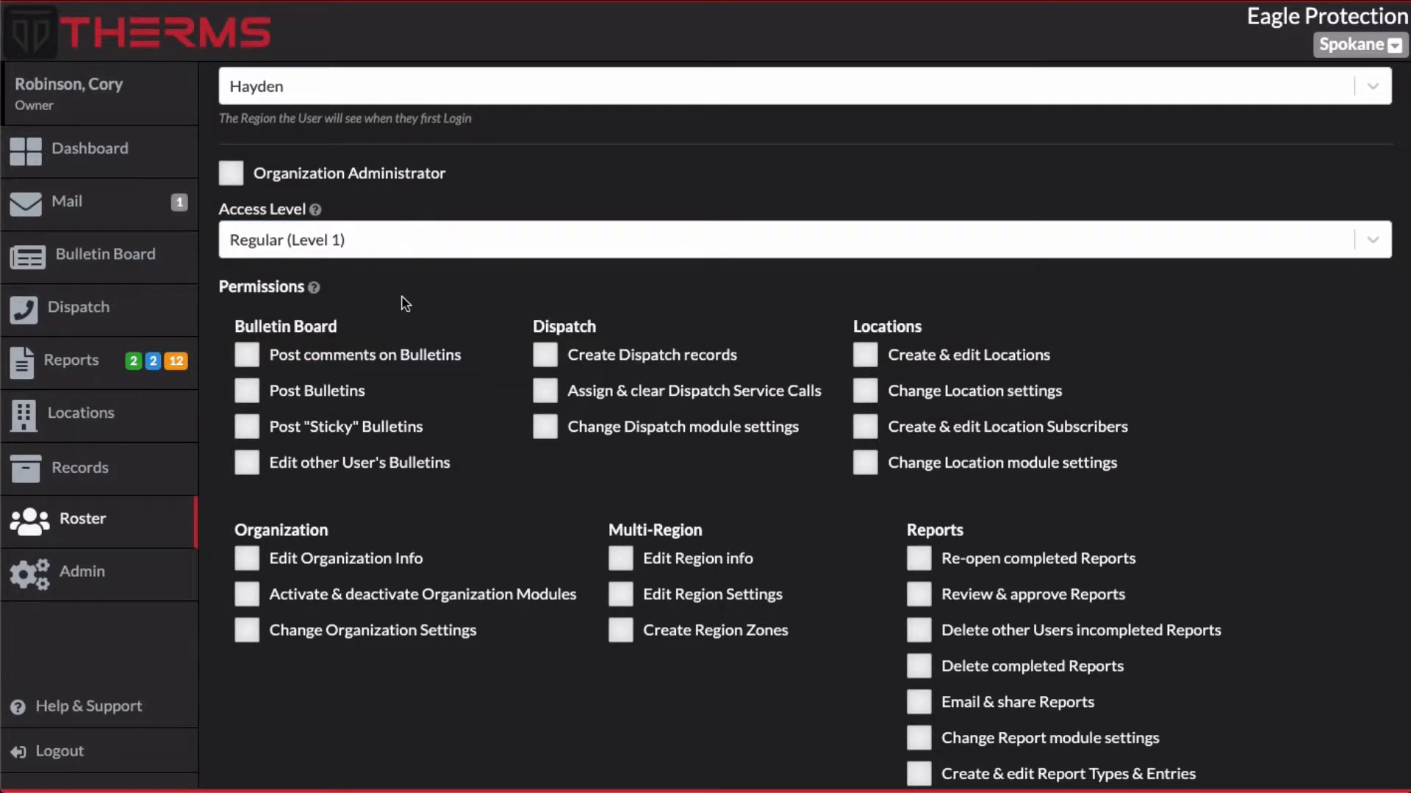
Open the Pass Down section under Duty for the Acme Biz Cplx location
left_click(104, 428)
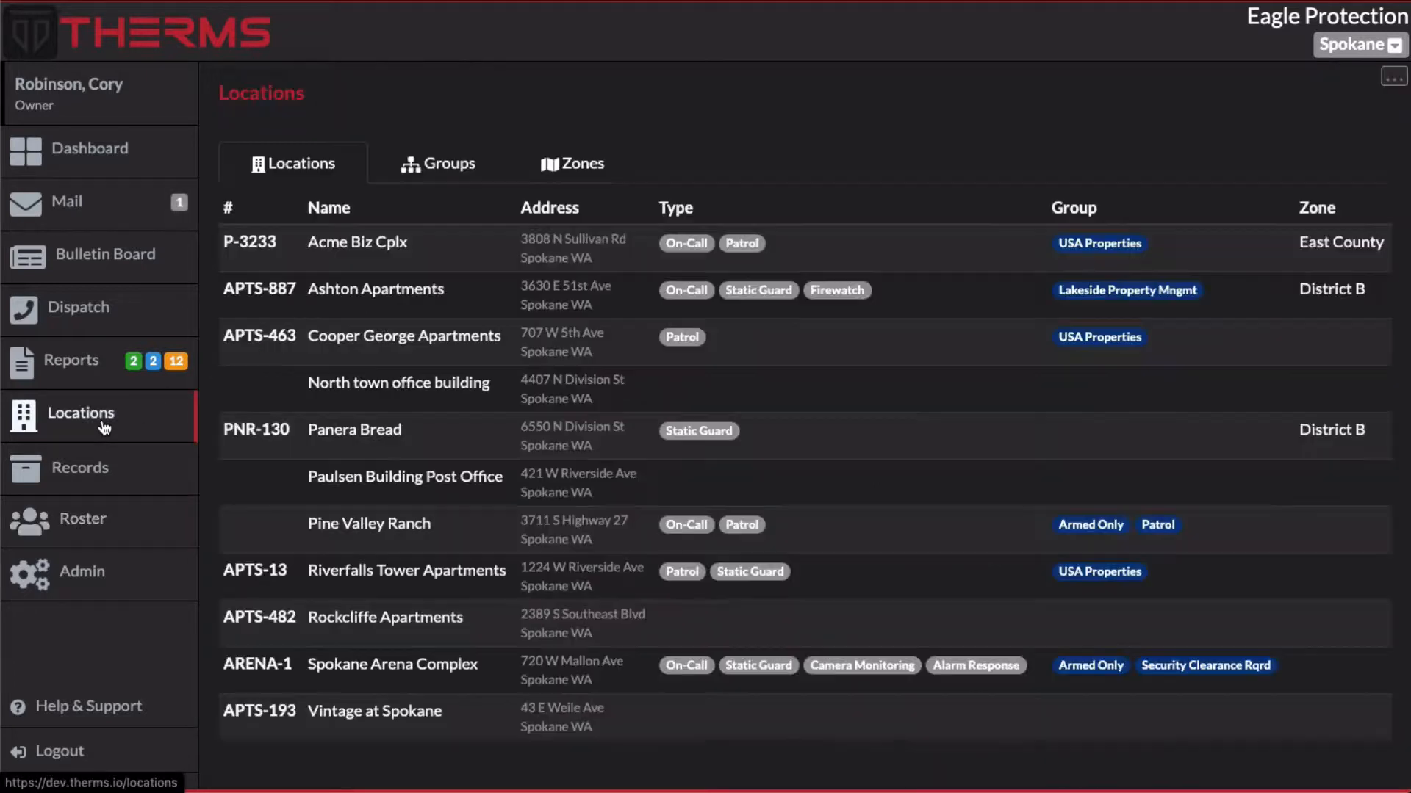
left_click(453, 261)
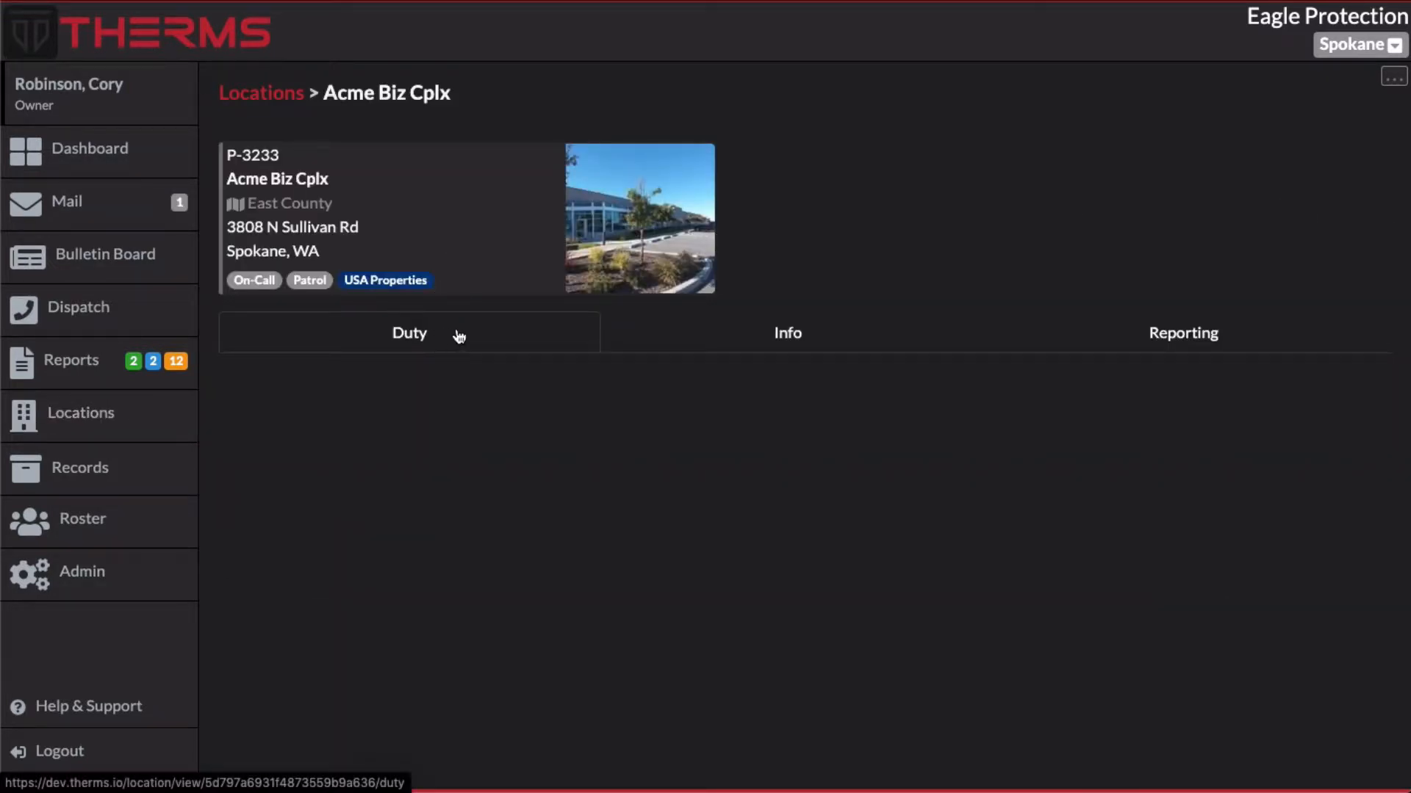
left_click(510, 334)
left_click(441, 374)
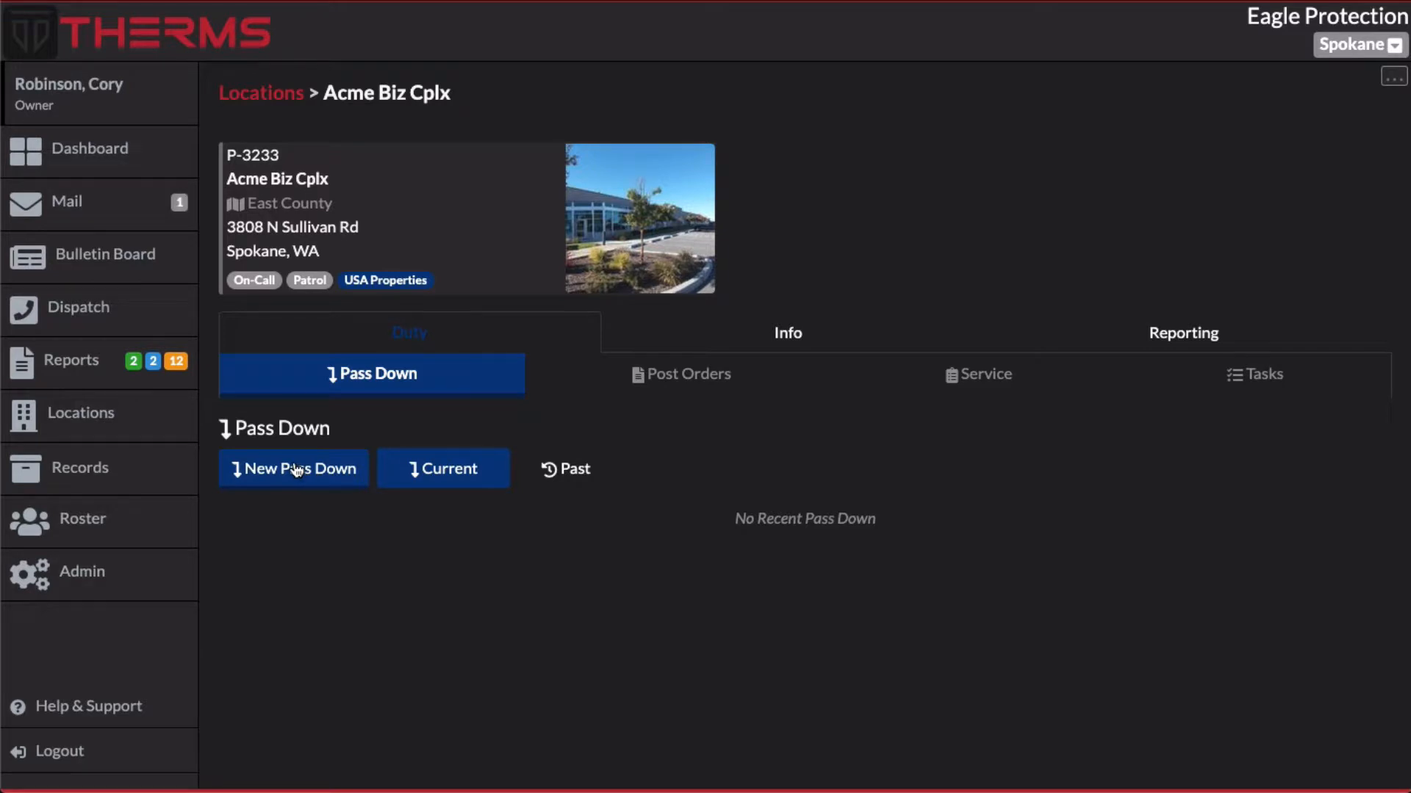
Create a new pass down restricted to Manager (Level 3) whose details give the building's door code, and save it
left_click(297, 470)
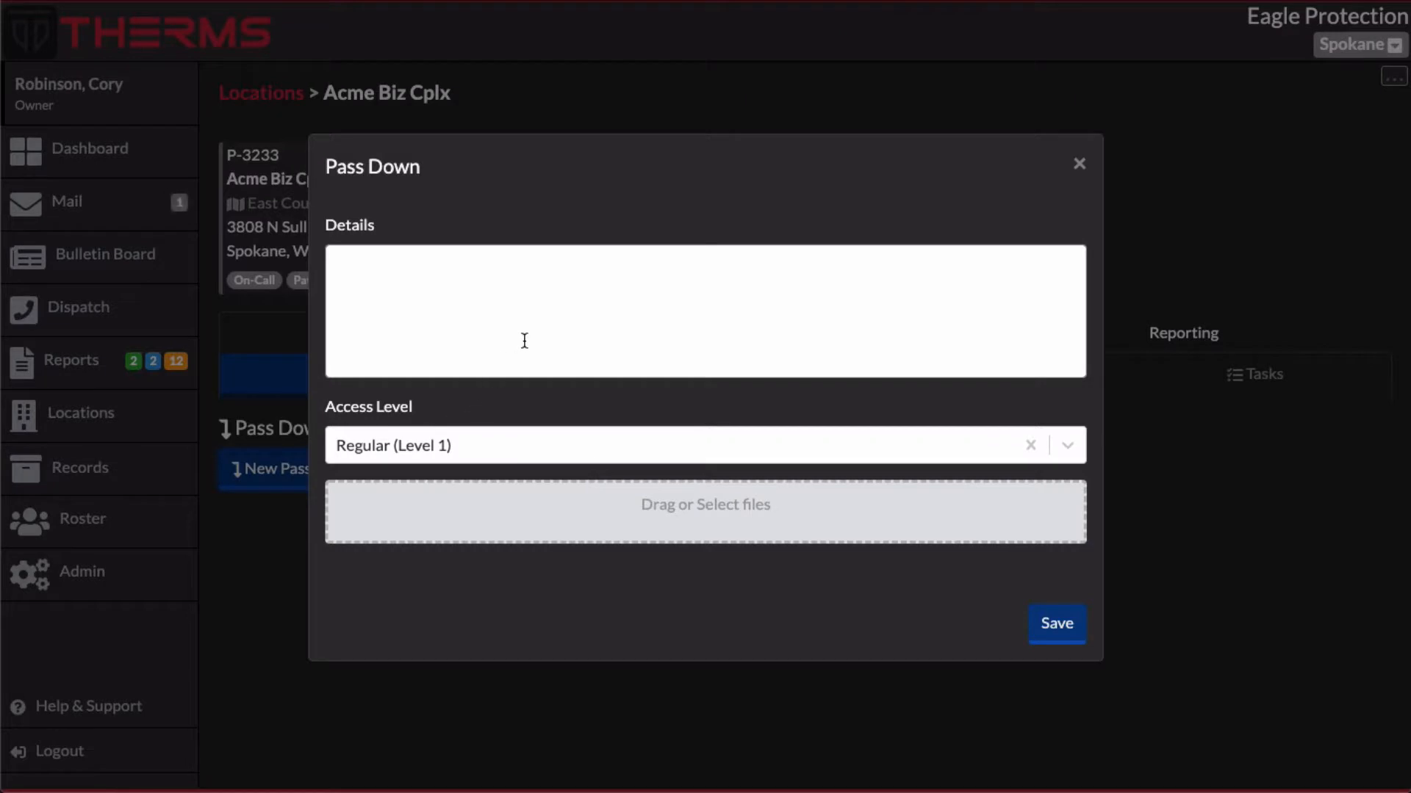
left_click(460, 441)
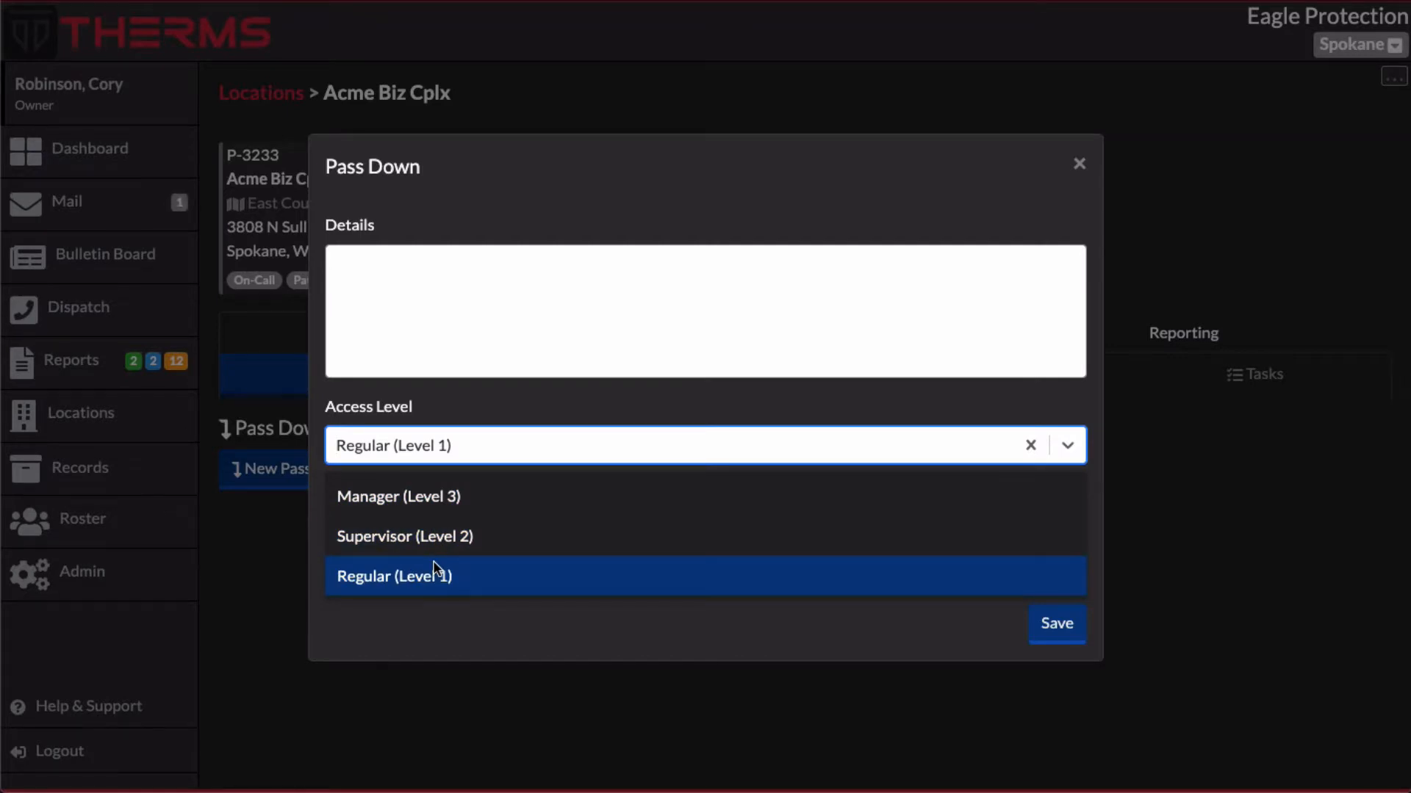
left_click(469, 498)
left_click(496, 307)
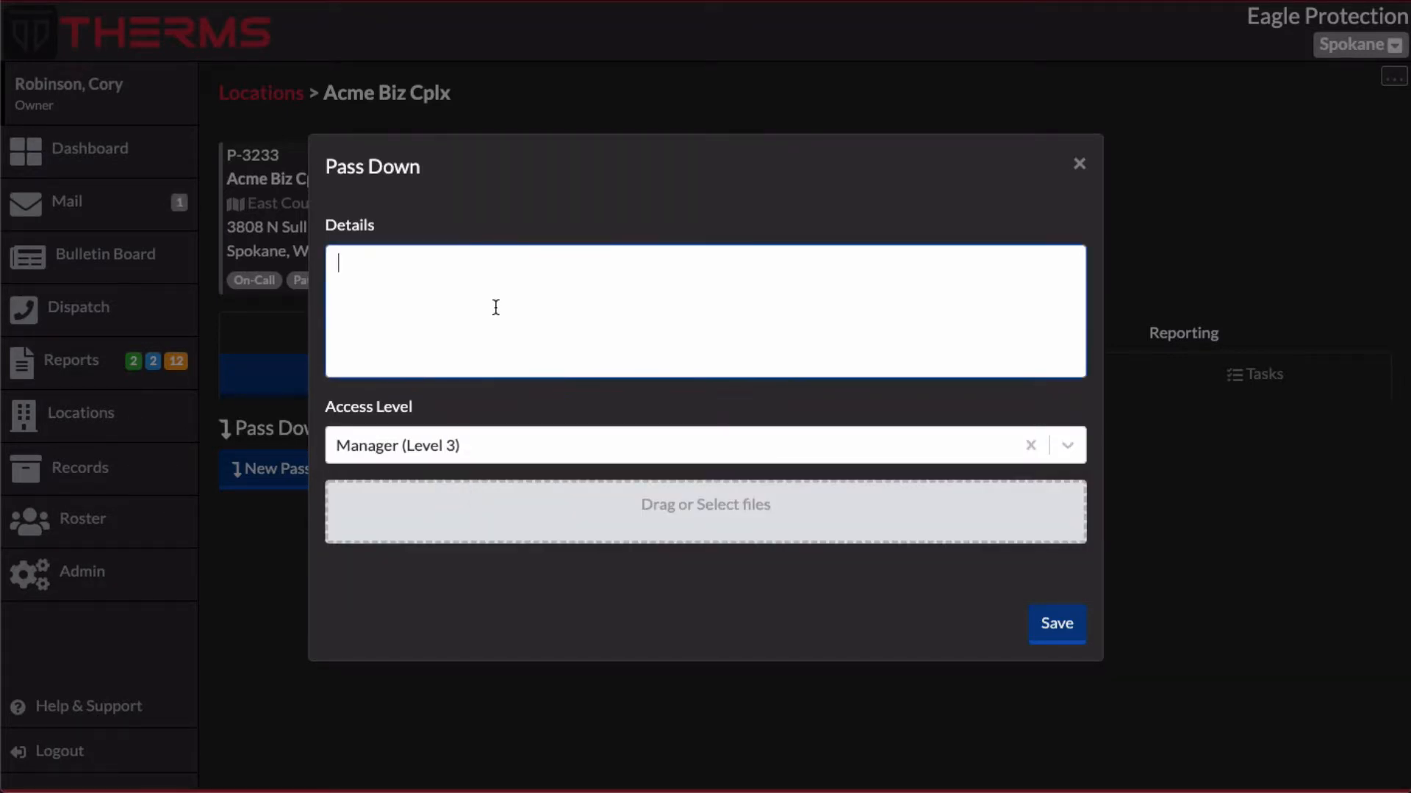
type("Door code 321123")
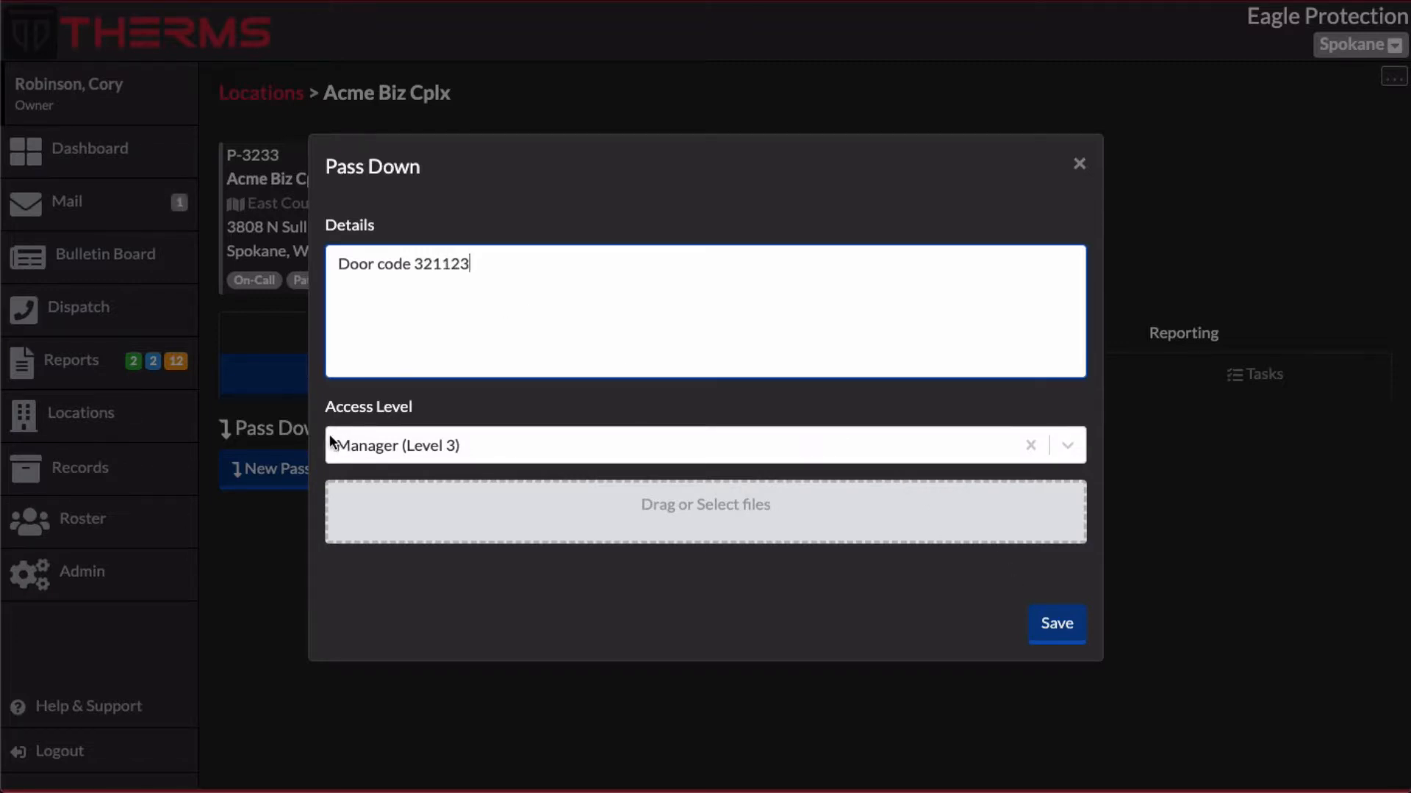
left_click(1055, 623)
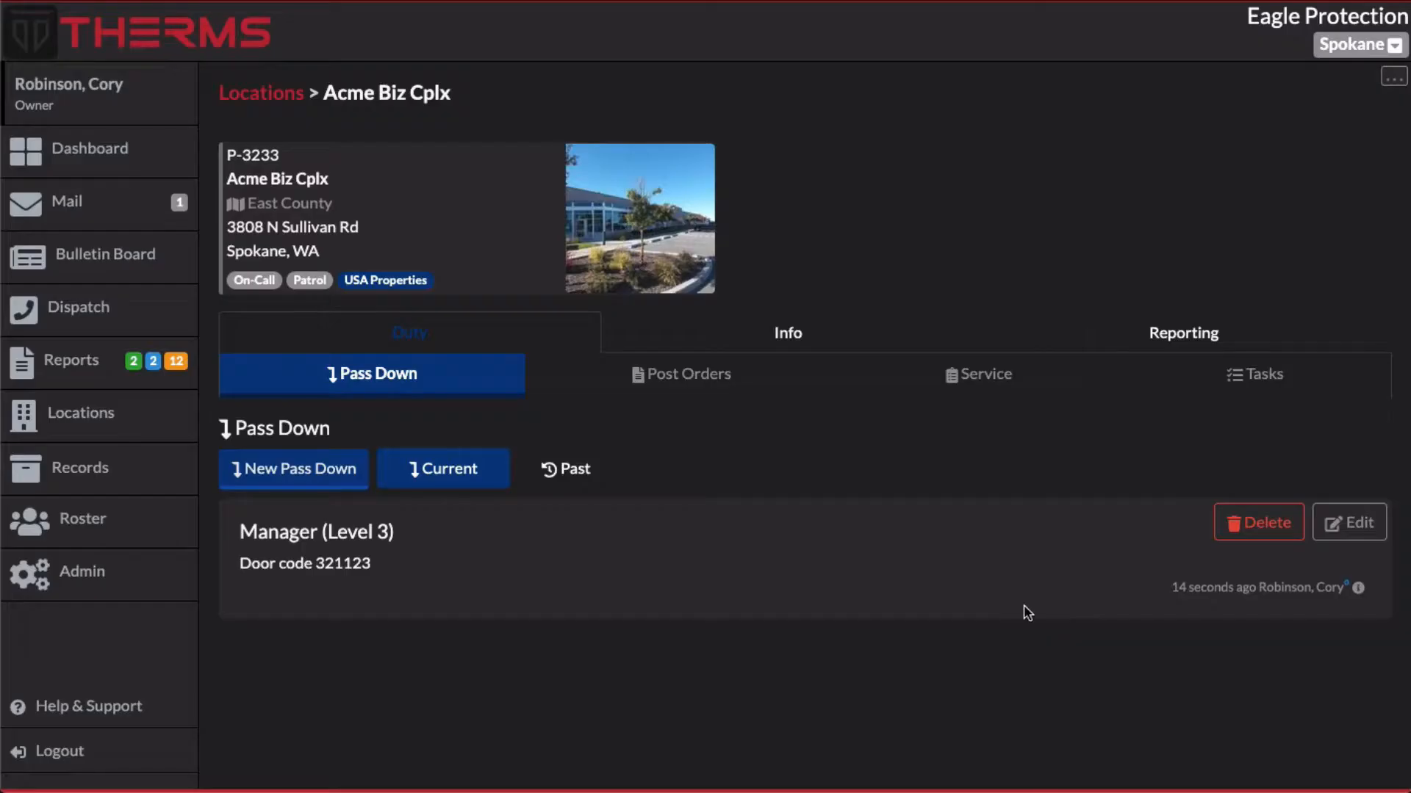
left_click_drag(241, 535, 404, 535)
left_click(409, 537)
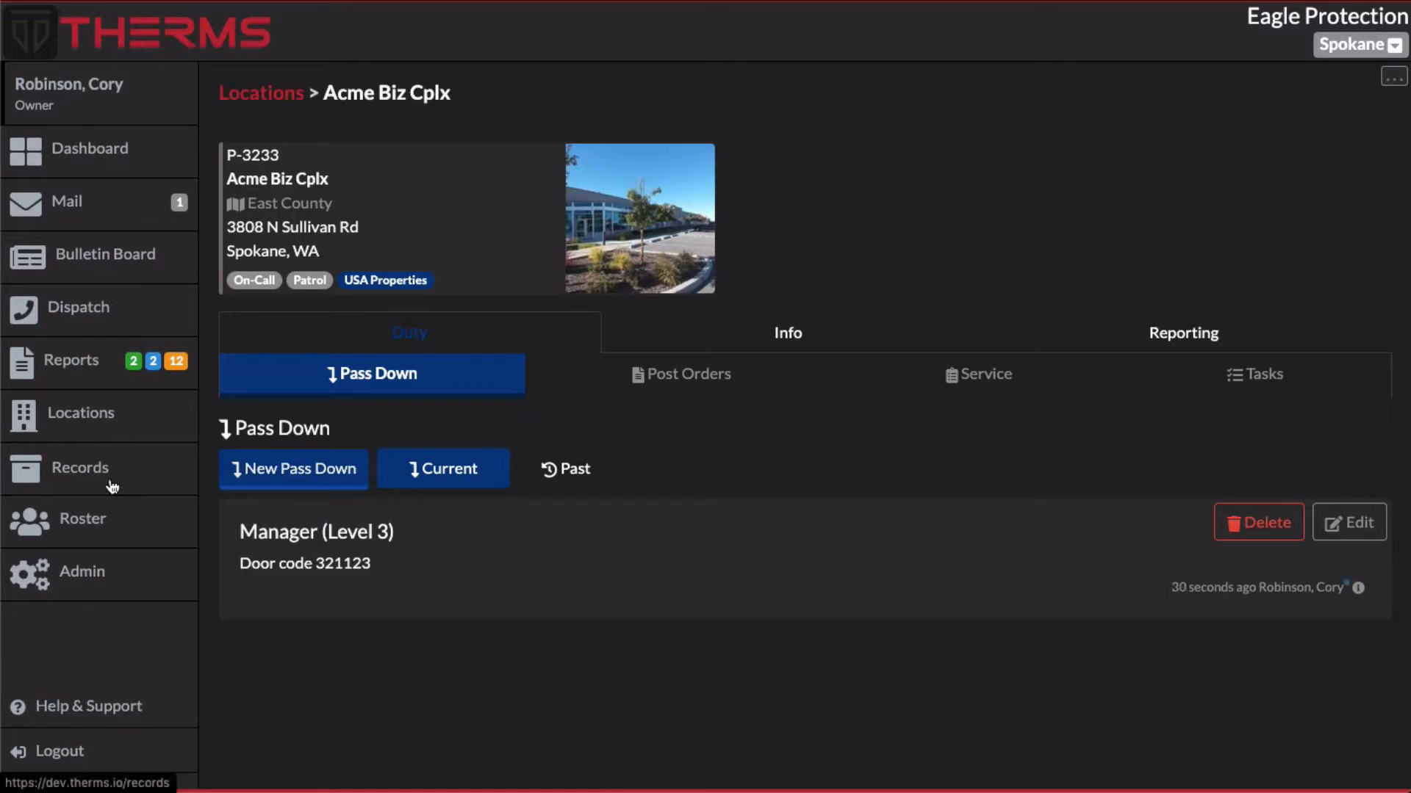
Create a second pass down at Regular (Level 1) access with the details "everyone can see this" and save it
left_click(271, 476)
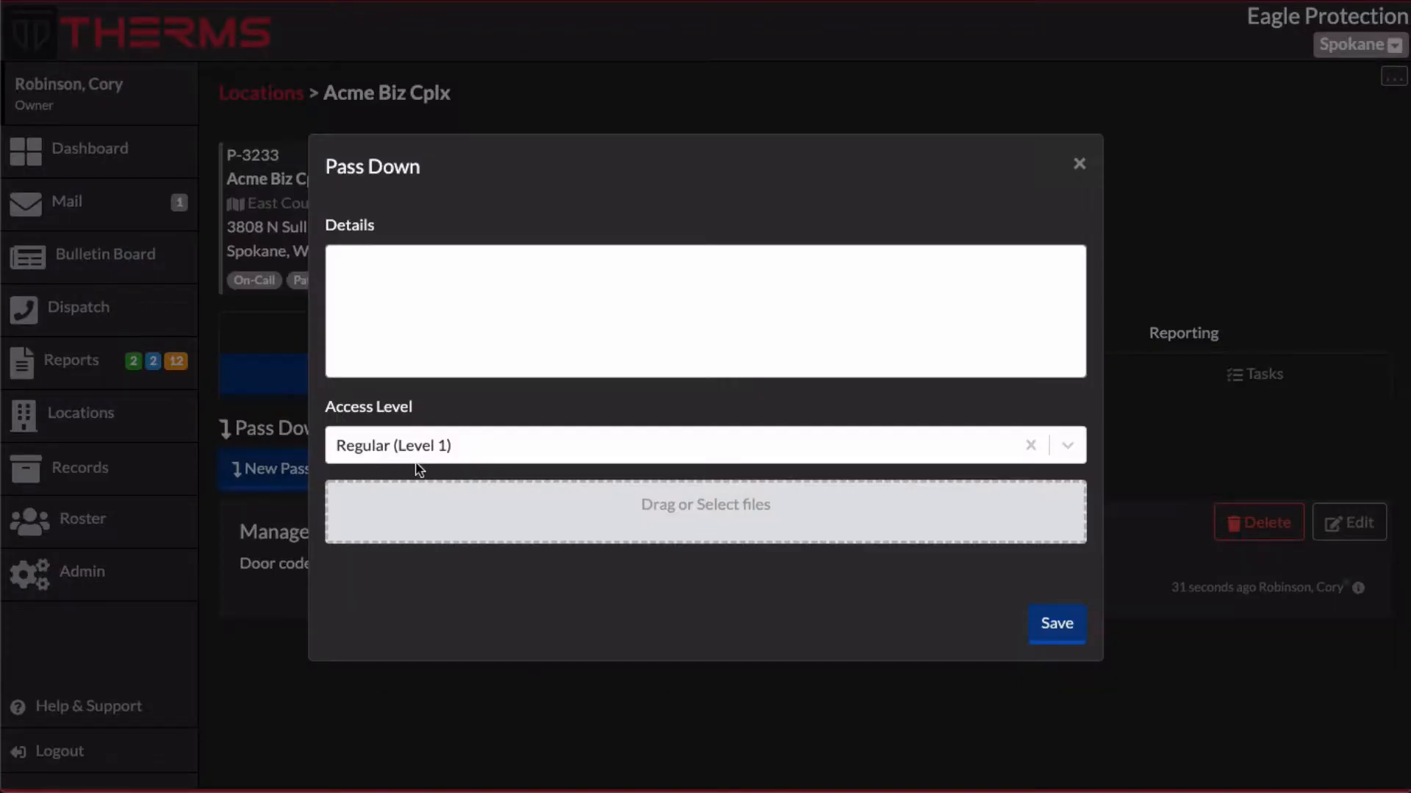
left_click(466, 441)
left_click(415, 577)
left_click(472, 327)
type("e")
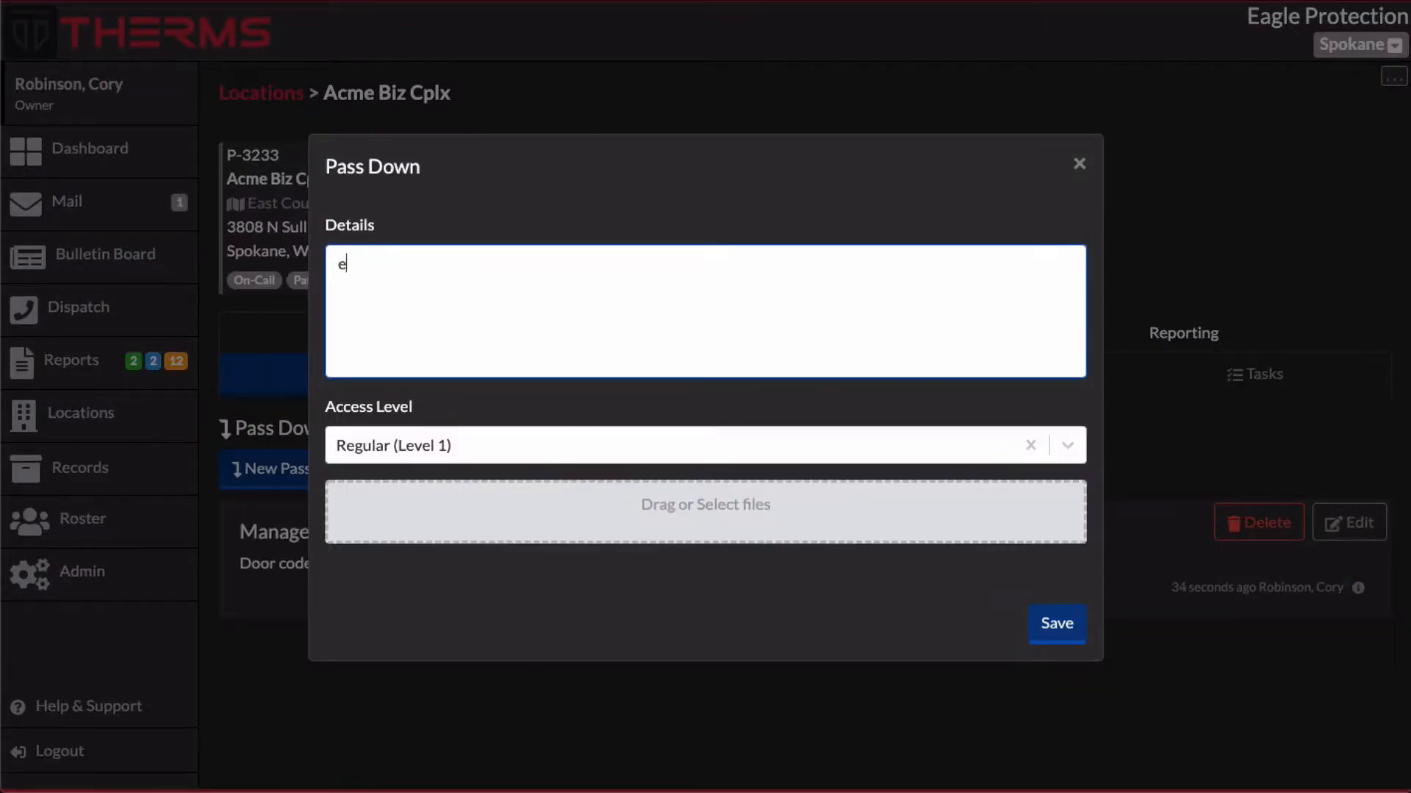
type("veryone can see this")
left_click(1055, 626)
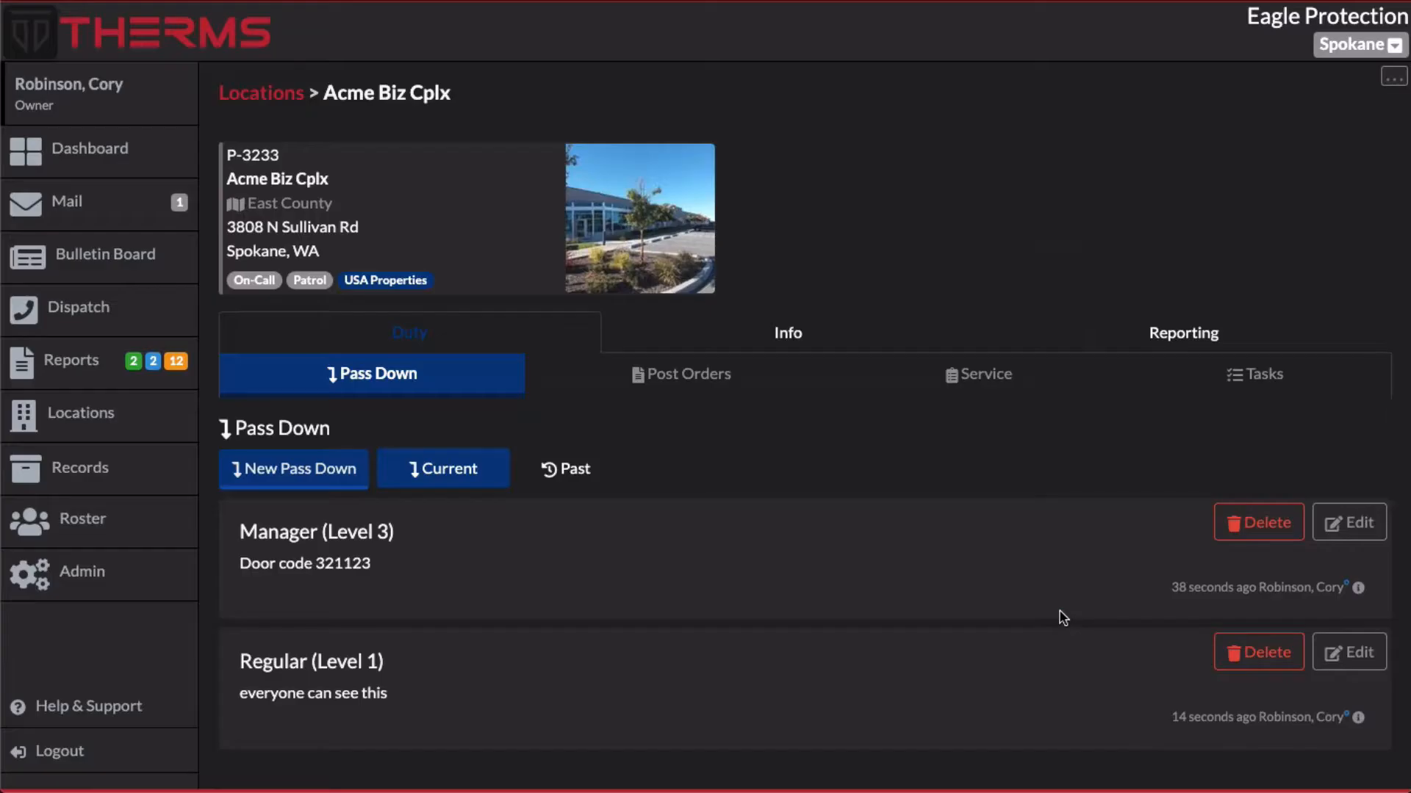
Examine the access levels and details of the two saved pass downs
left_click_drag(241, 661, 397, 661)
left_click_drag(399, 563, 252, 531)
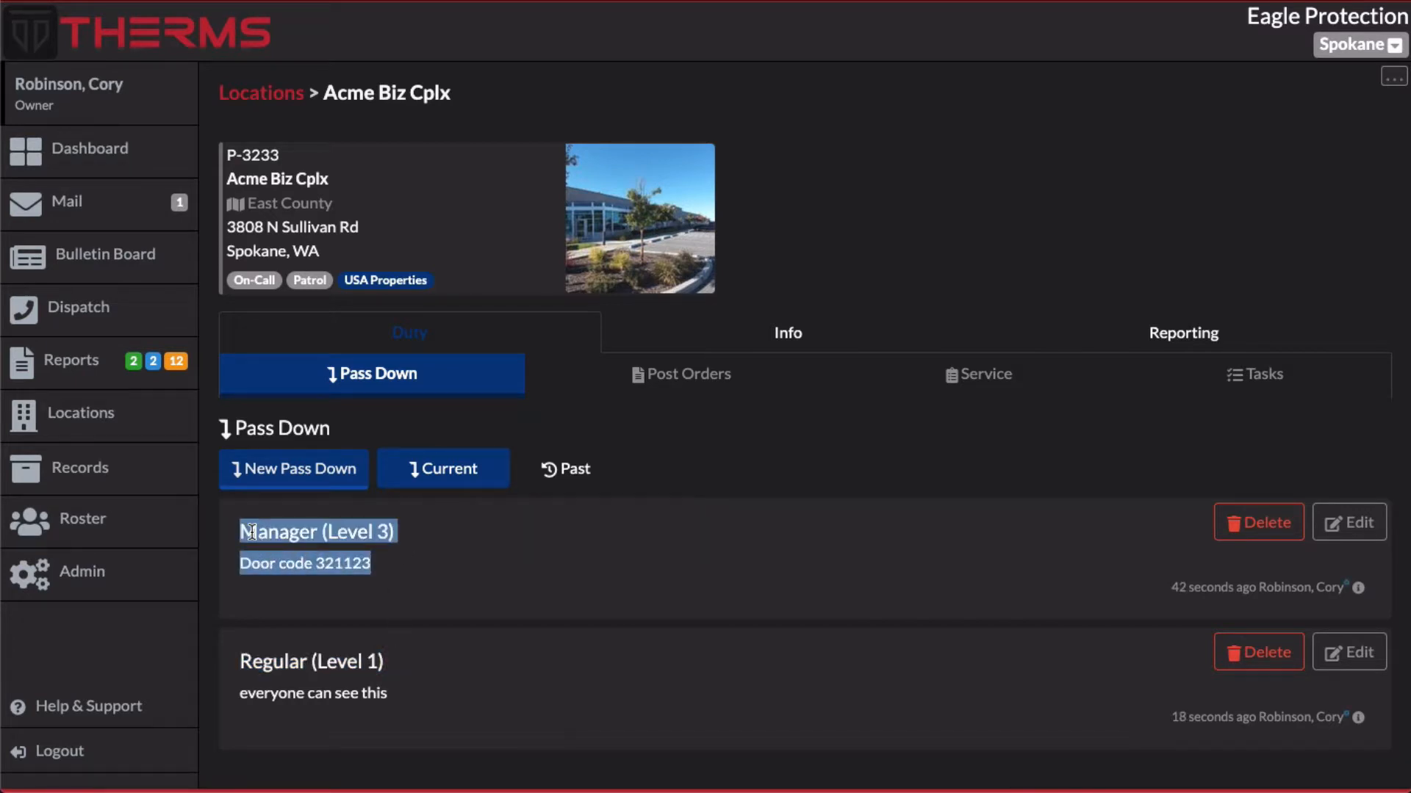
left_click(249, 532)
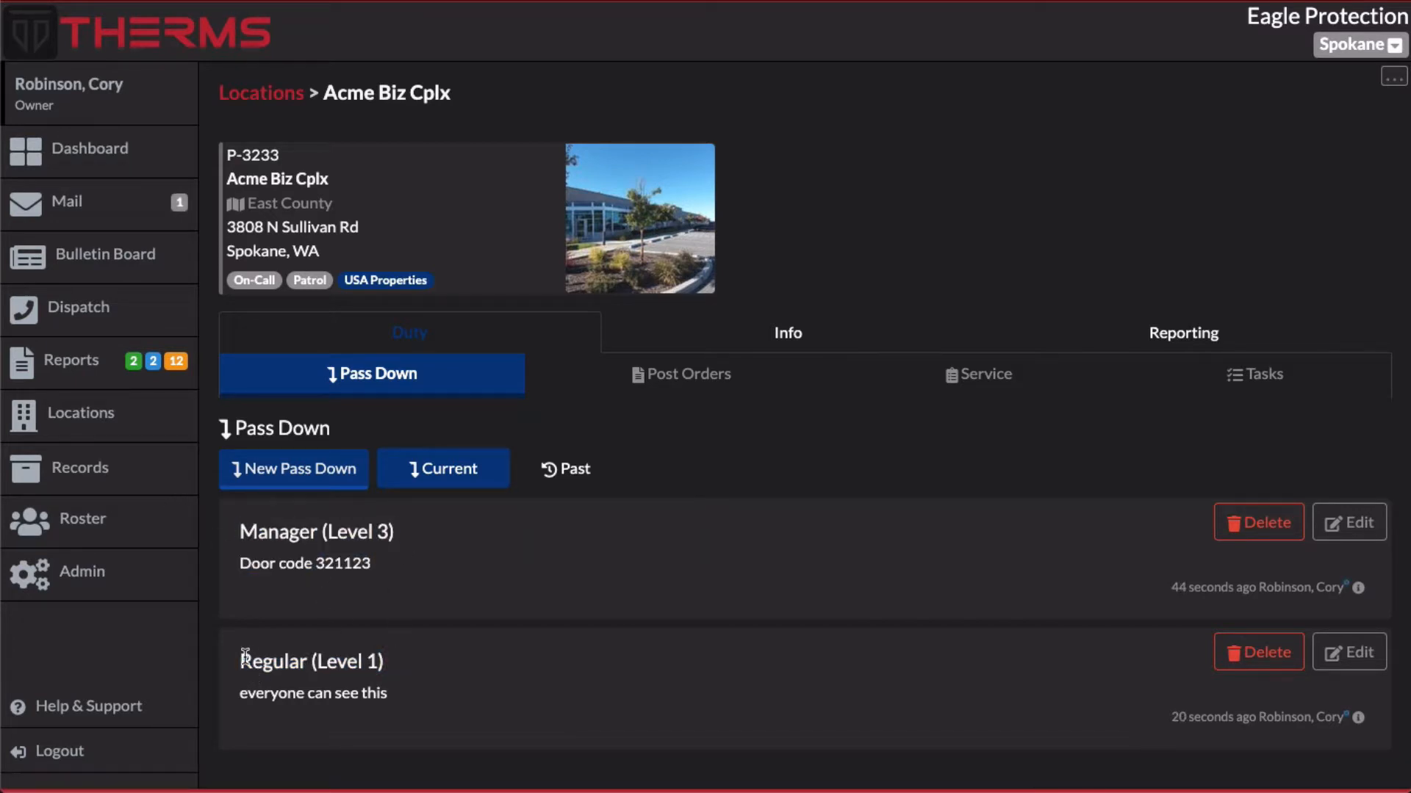
left_click_drag(245, 657, 399, 663)
left_click(403, 663)
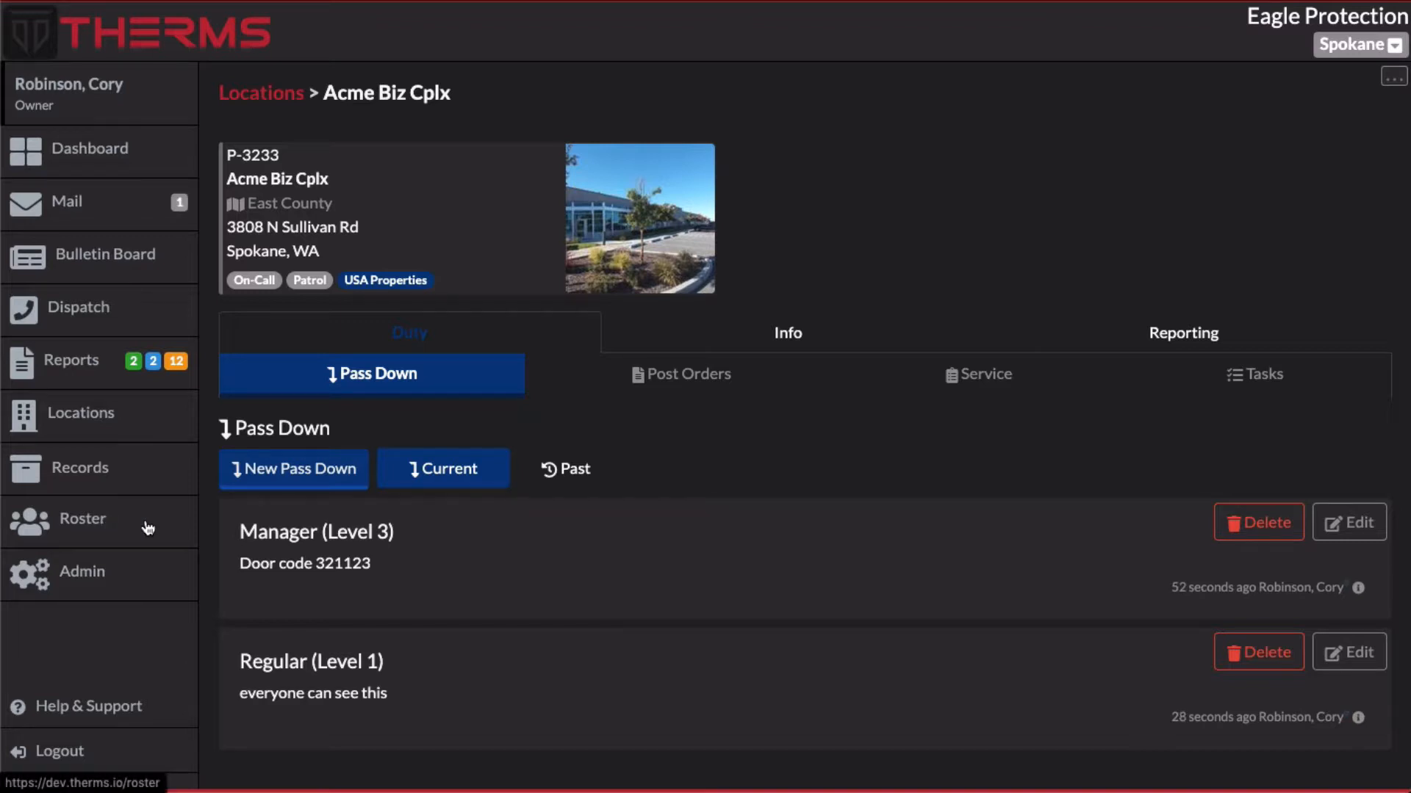
Return to the new user form and set the access level to Manager (Level 3)
key("super+Left")
key("super+Left")
key("super+Left")
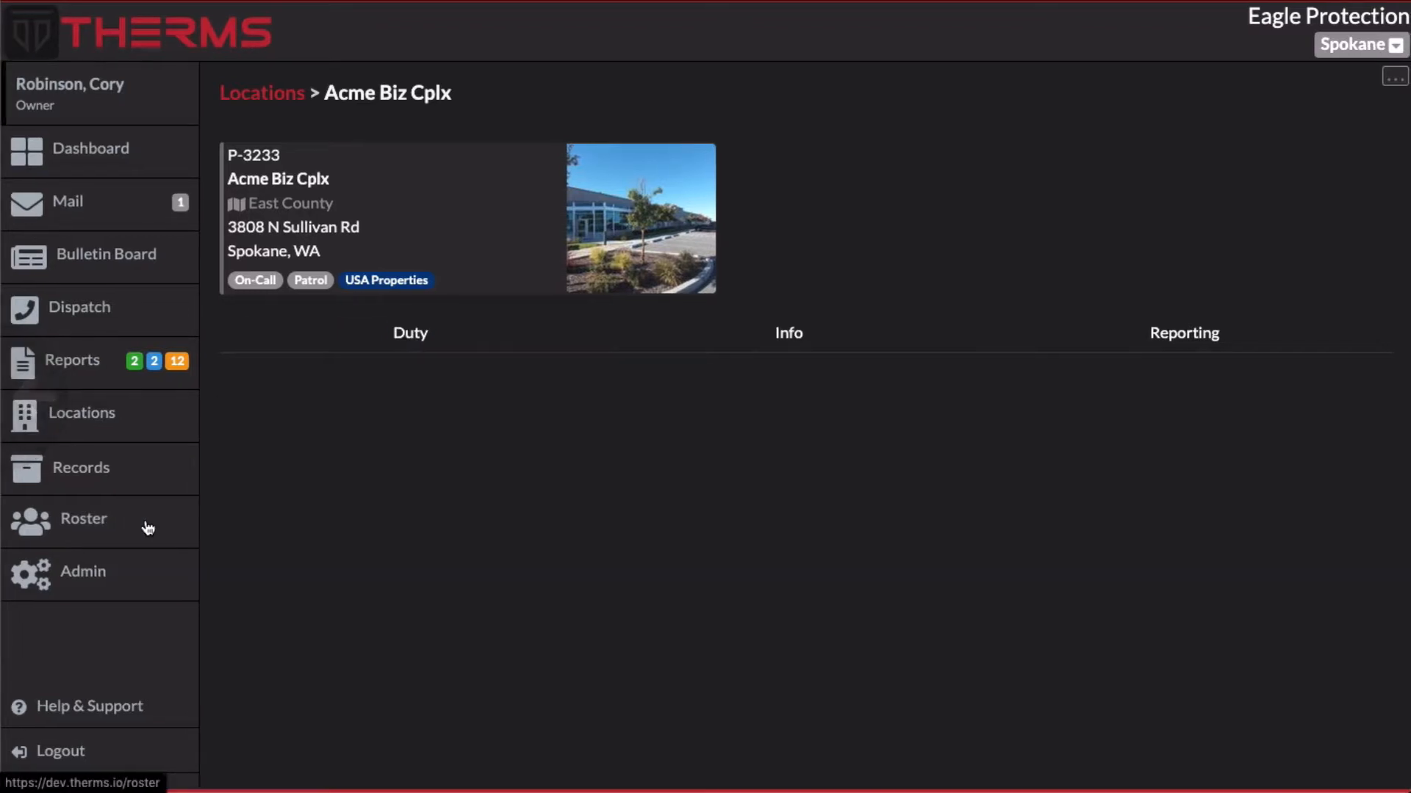
key("super+Left")
scroll(838, 387, "down", 10)
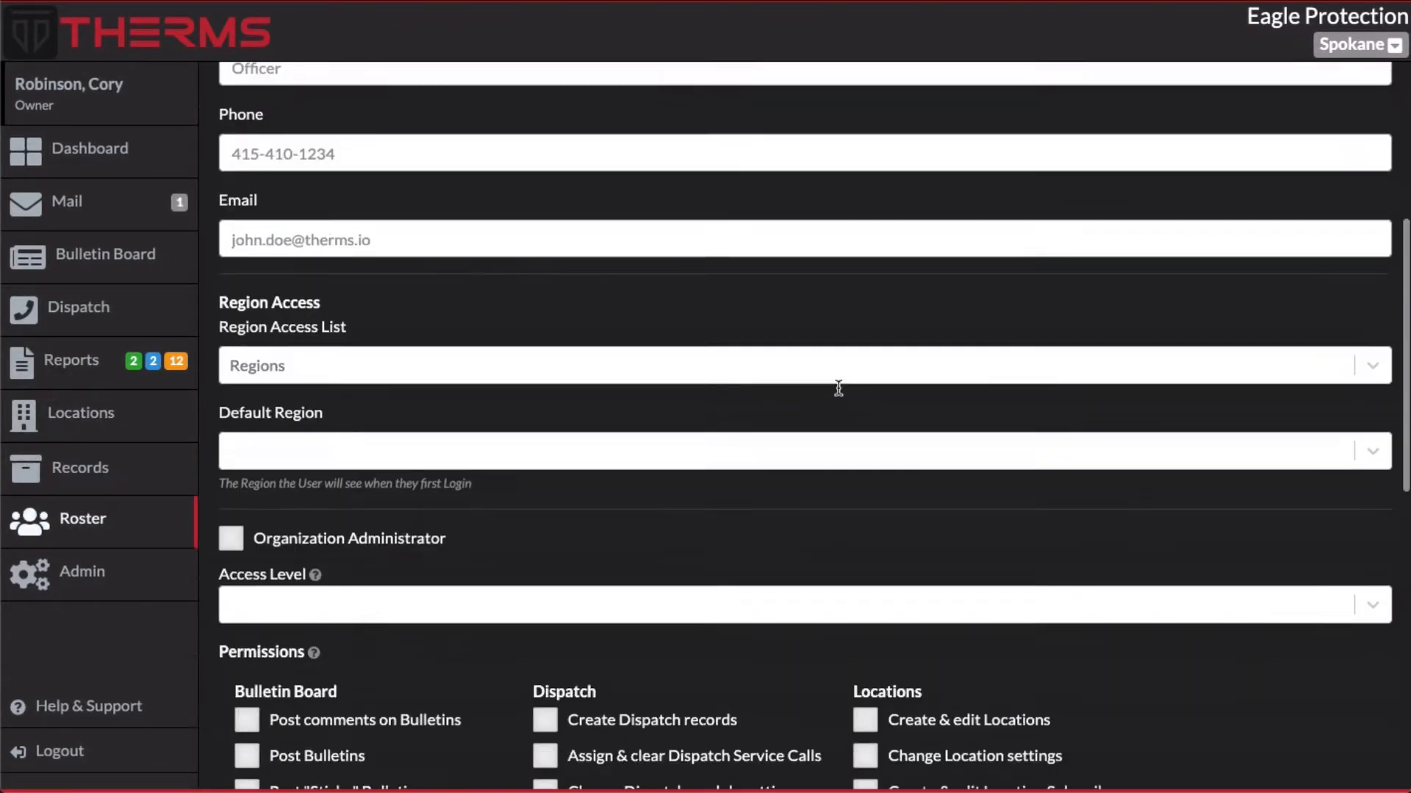
scroll(447, 406, "up", 1)
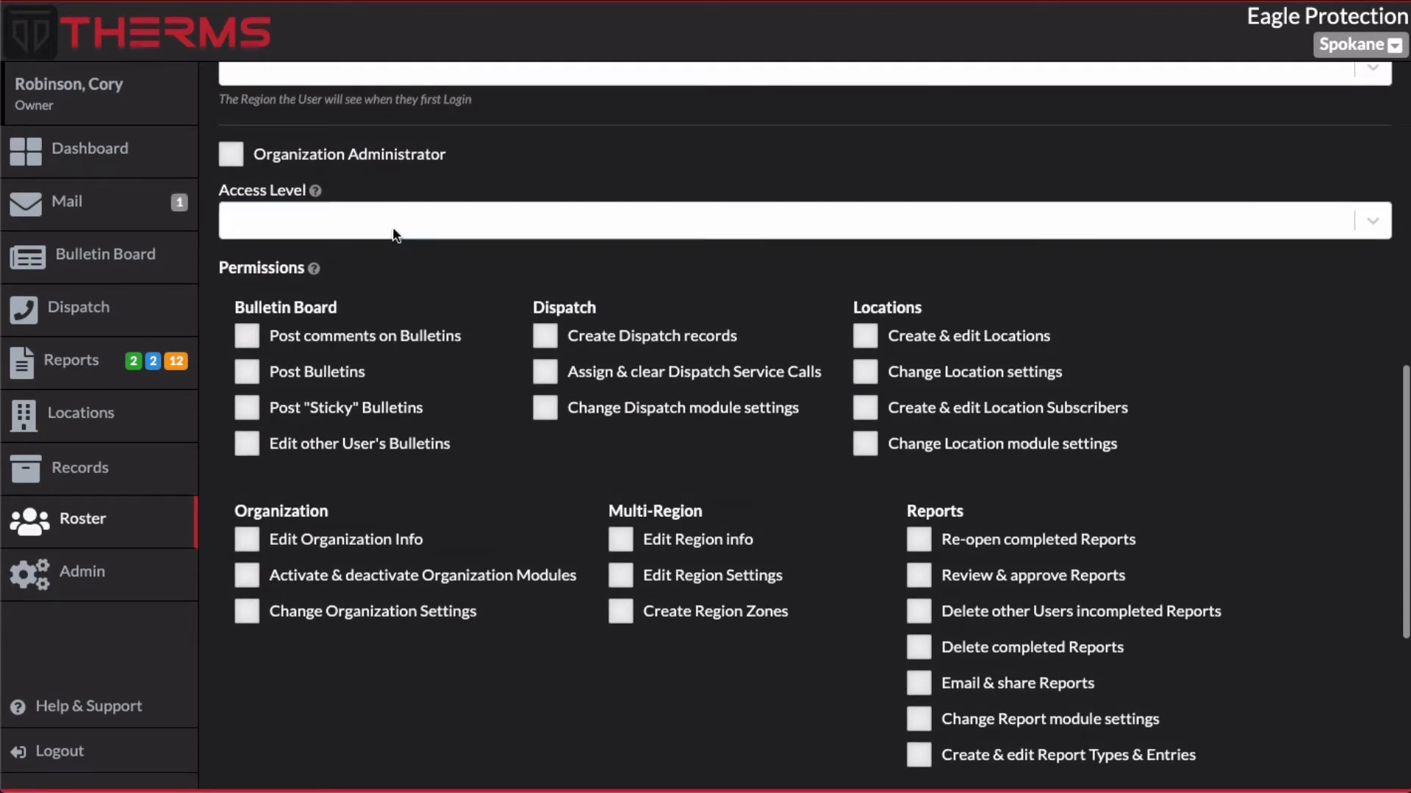
left_click(394, 228)
left_click(321, 353)
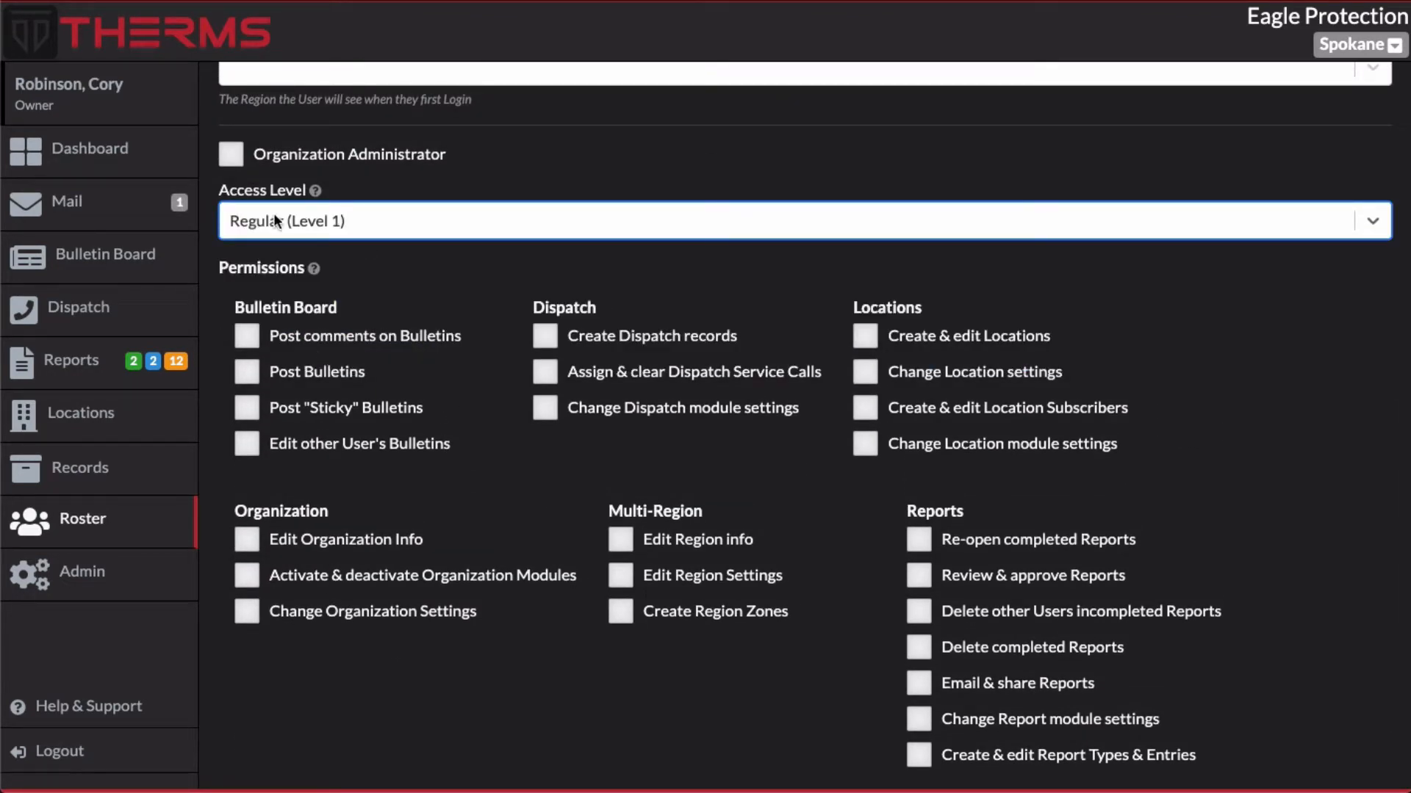
left_click(382, 217)
left_click(430, 269)
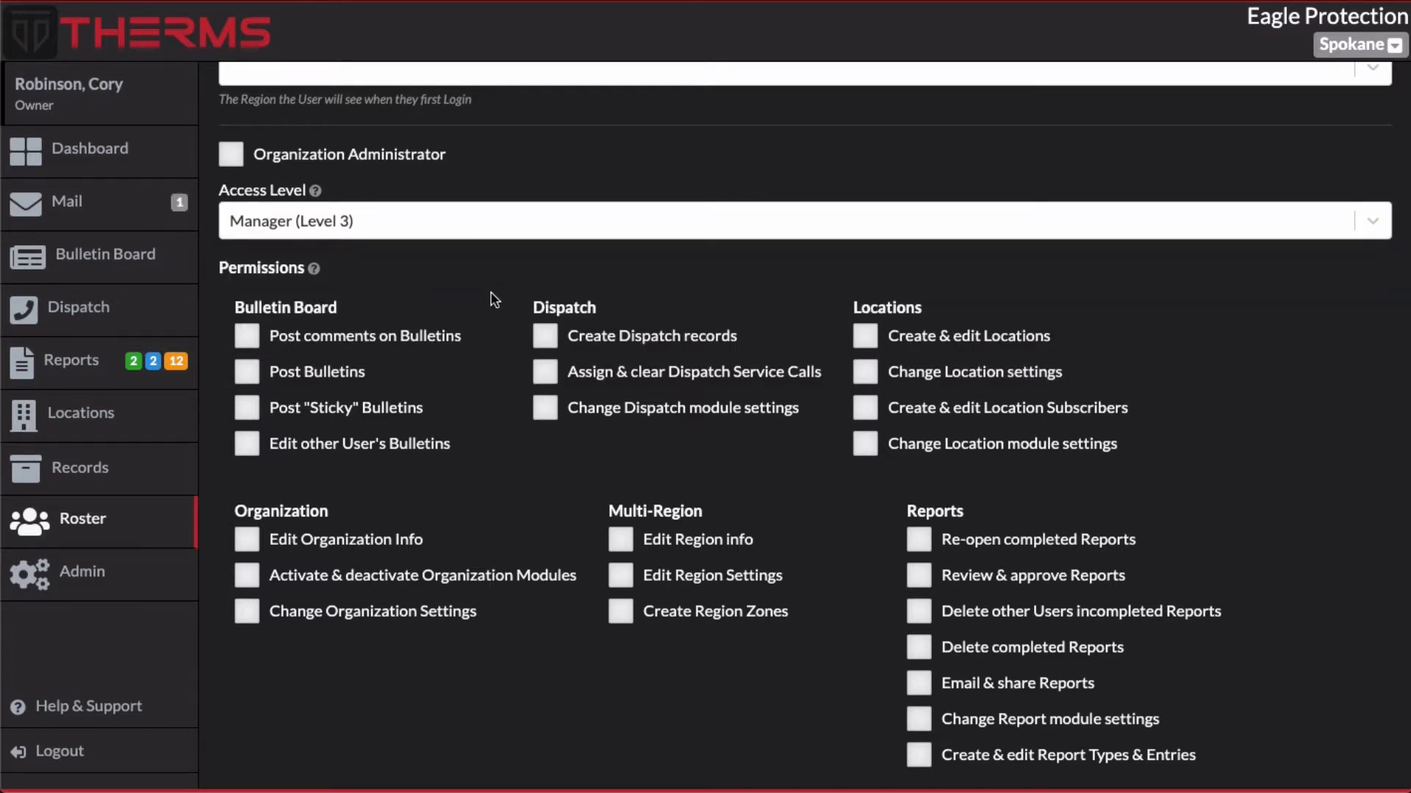
Enable the Create & edit Users and Change Region access list permissions under Users
scroll(226, 307, "down", 2)
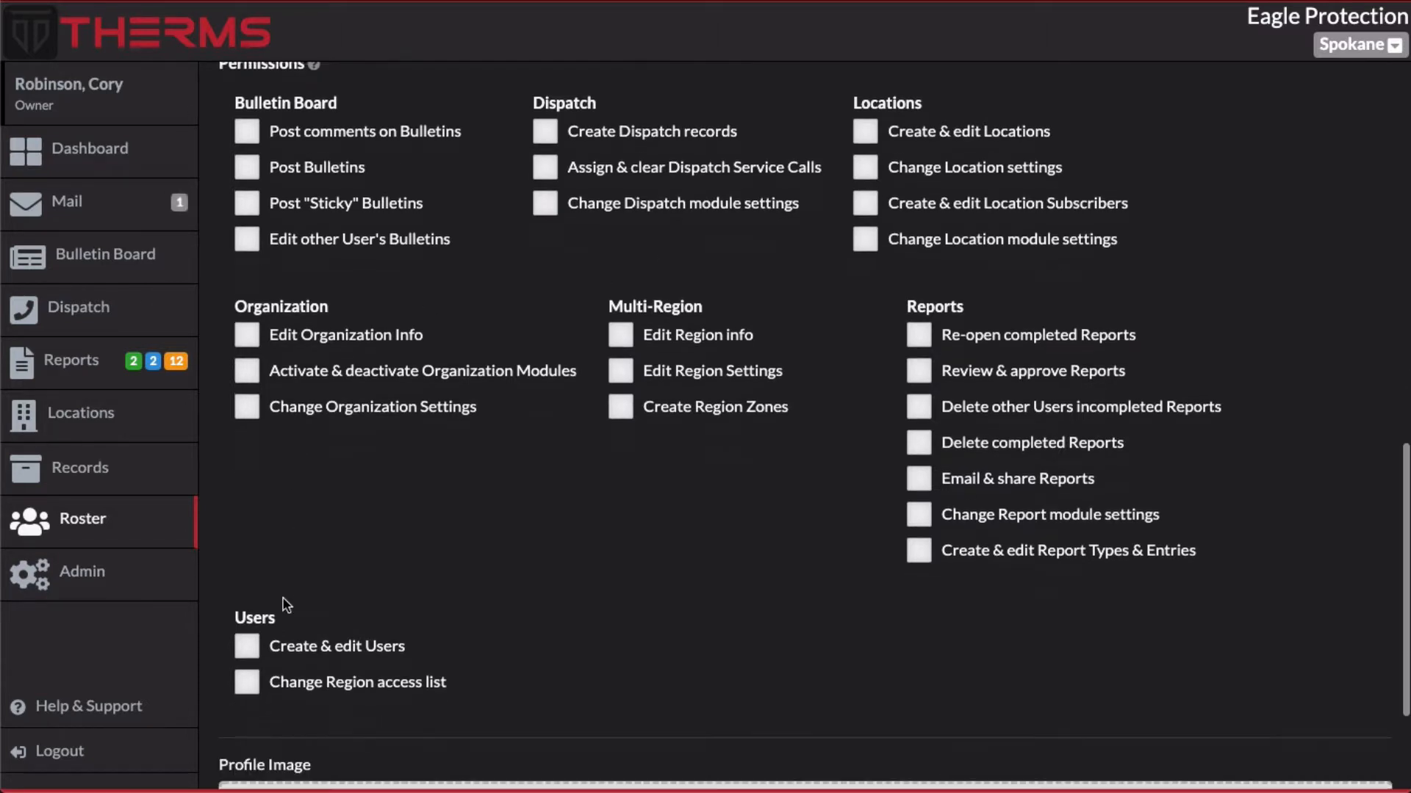
scroll(284, 607, "down", 1)
left_click(250, 626)
scroll(414, 556, "up", 1)
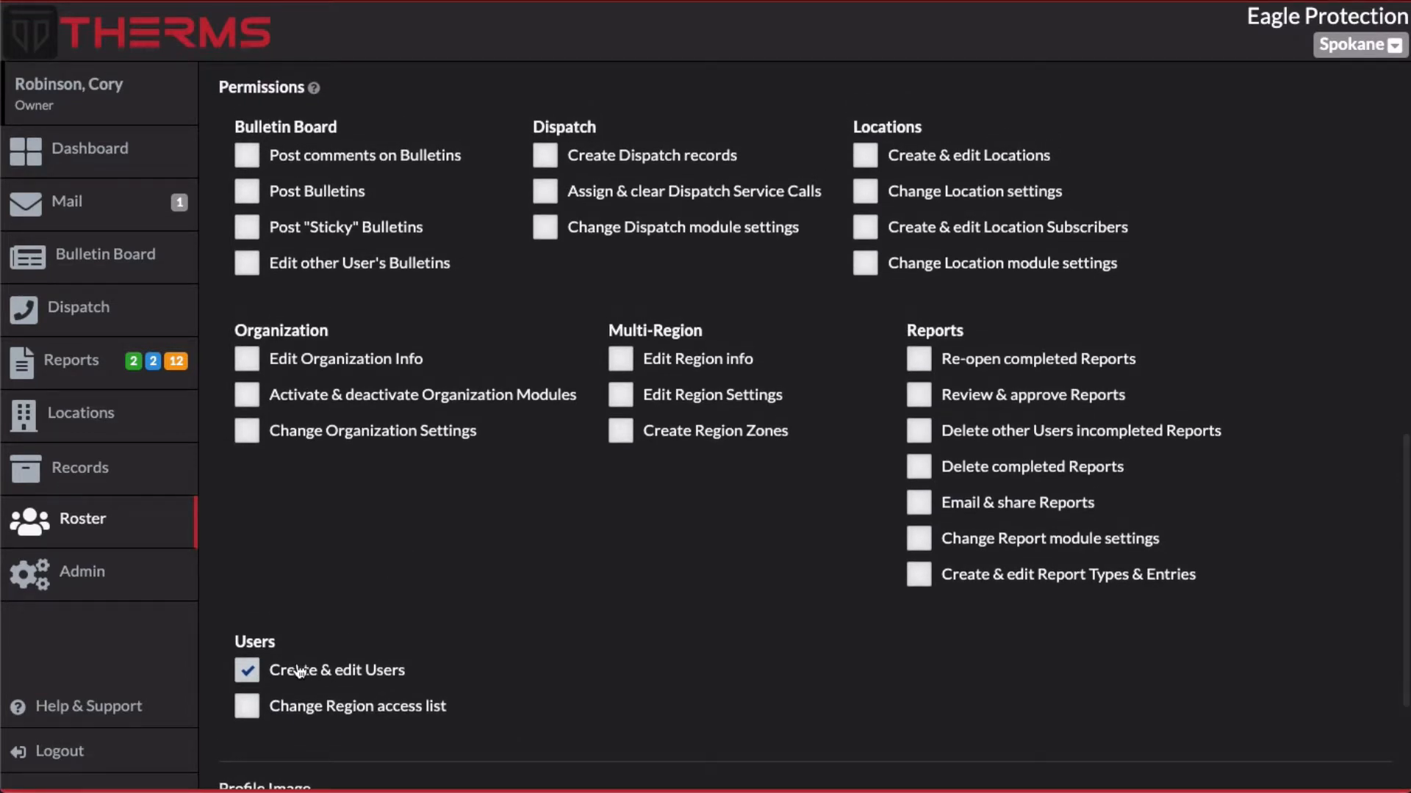
left_click(247, 666)
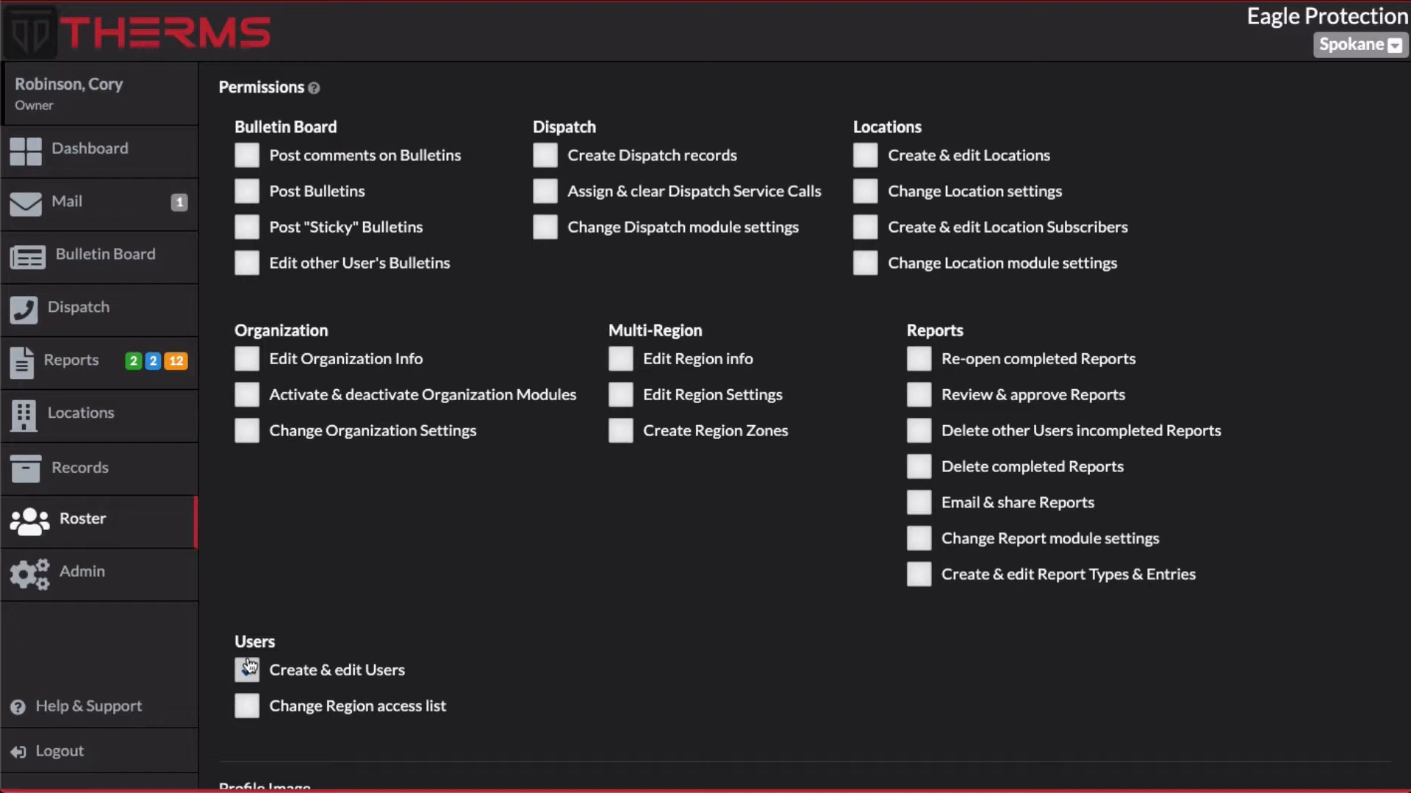
left_click(250, 666)
left_click(256, 704)
scroll(430, 662, "up", 3)
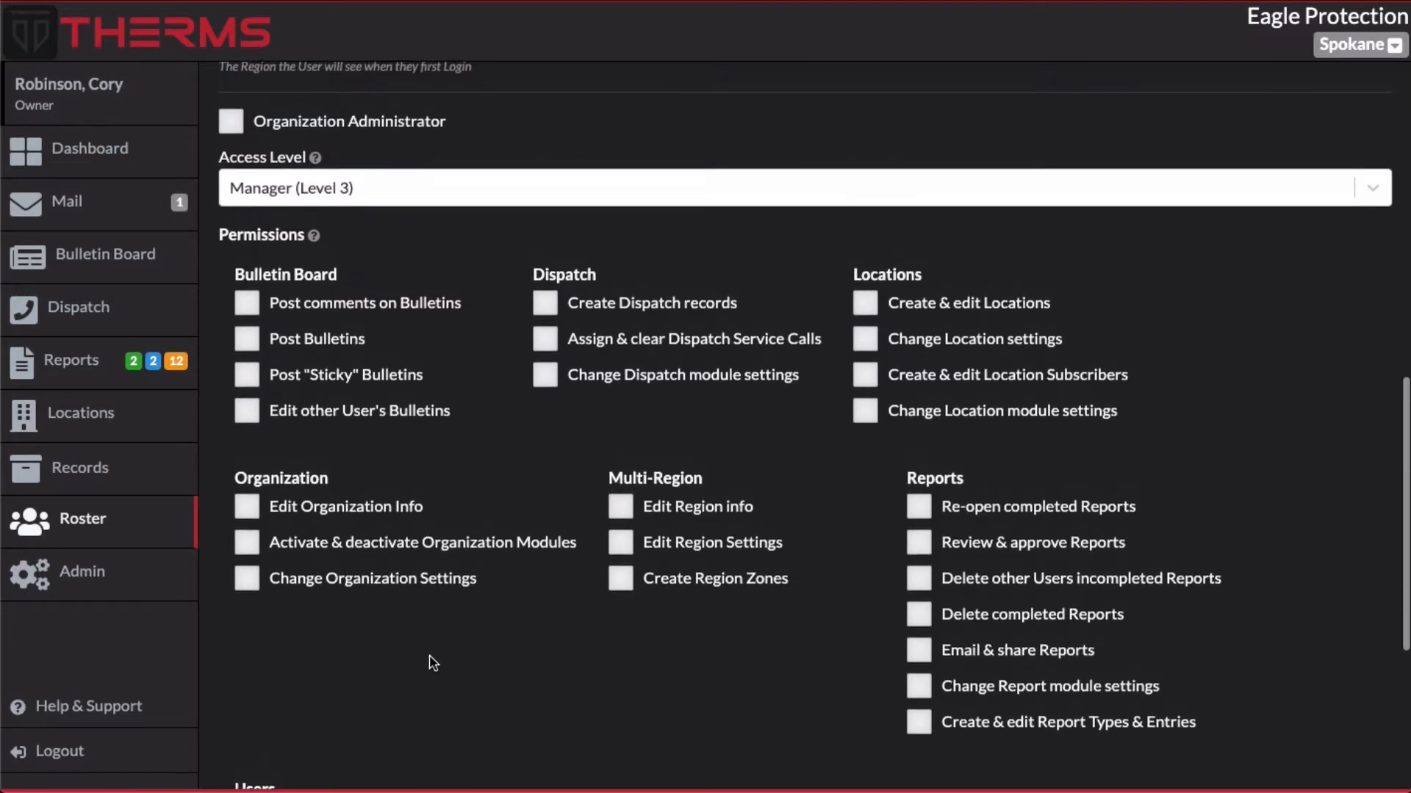
Open the Region Access List options and close them again
scroll(430, 662, "up", 1)
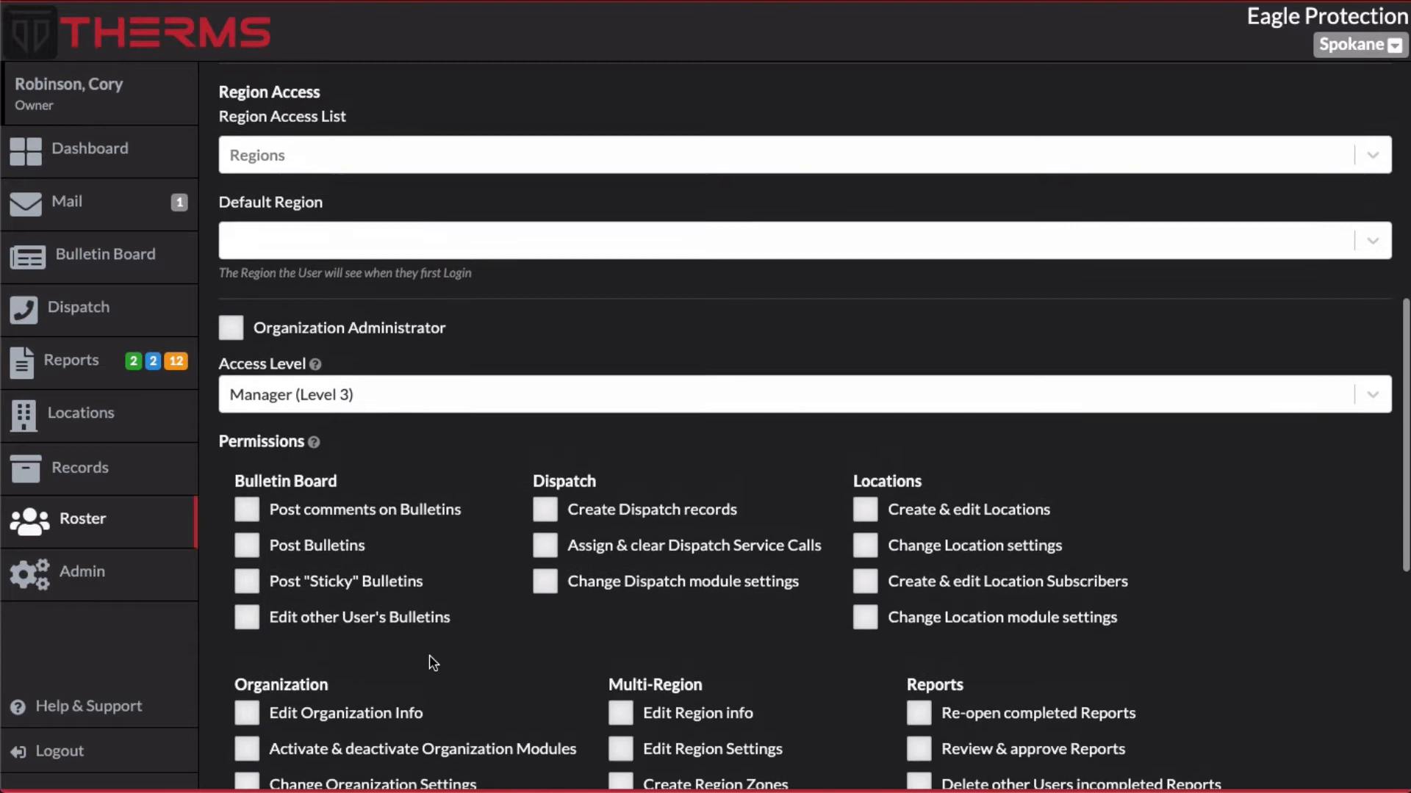
left_click(460, 169)
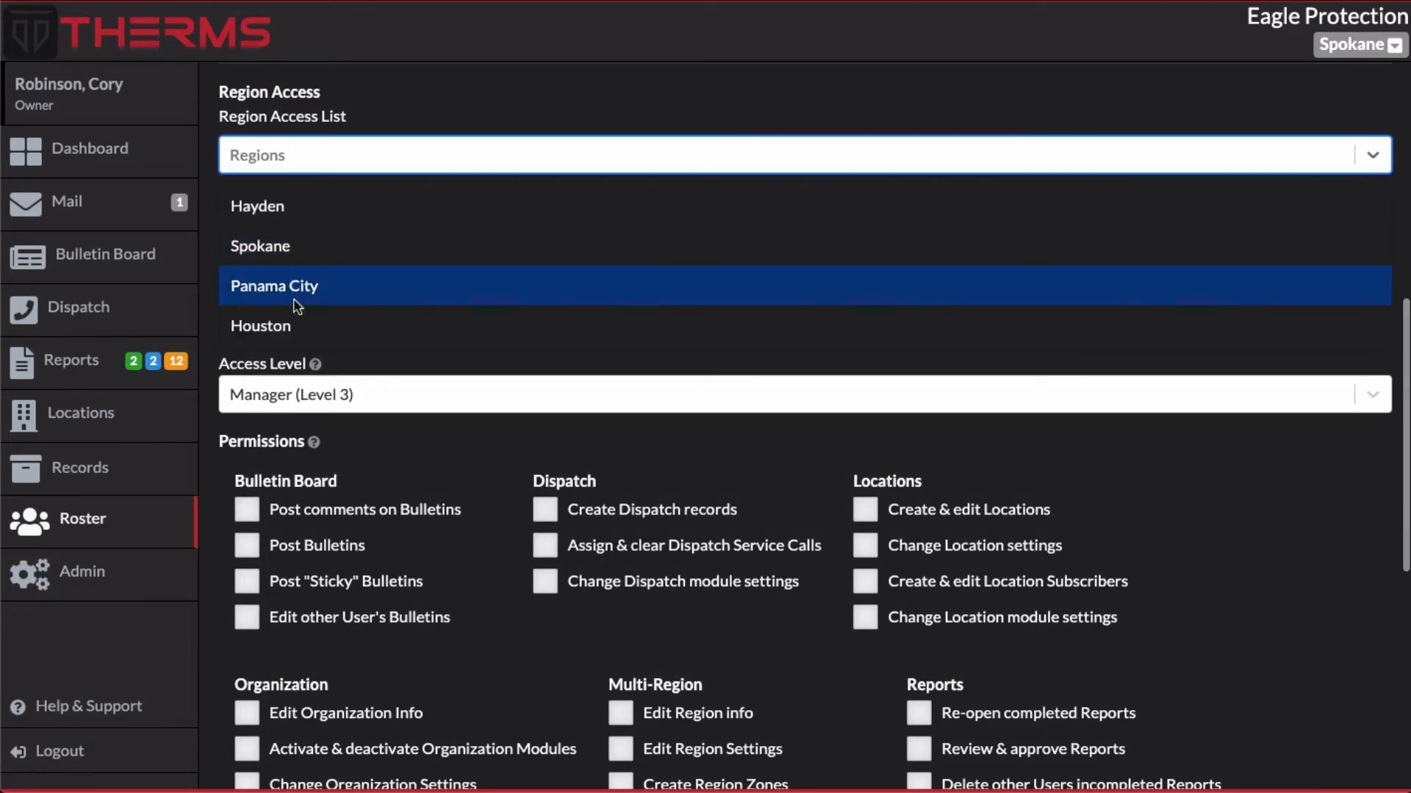
left_click(450, 113)
scroll(499, 381, "down", 1)
scroll(497, 382, "up", 1)
scroll(498, 381, "down", 6)
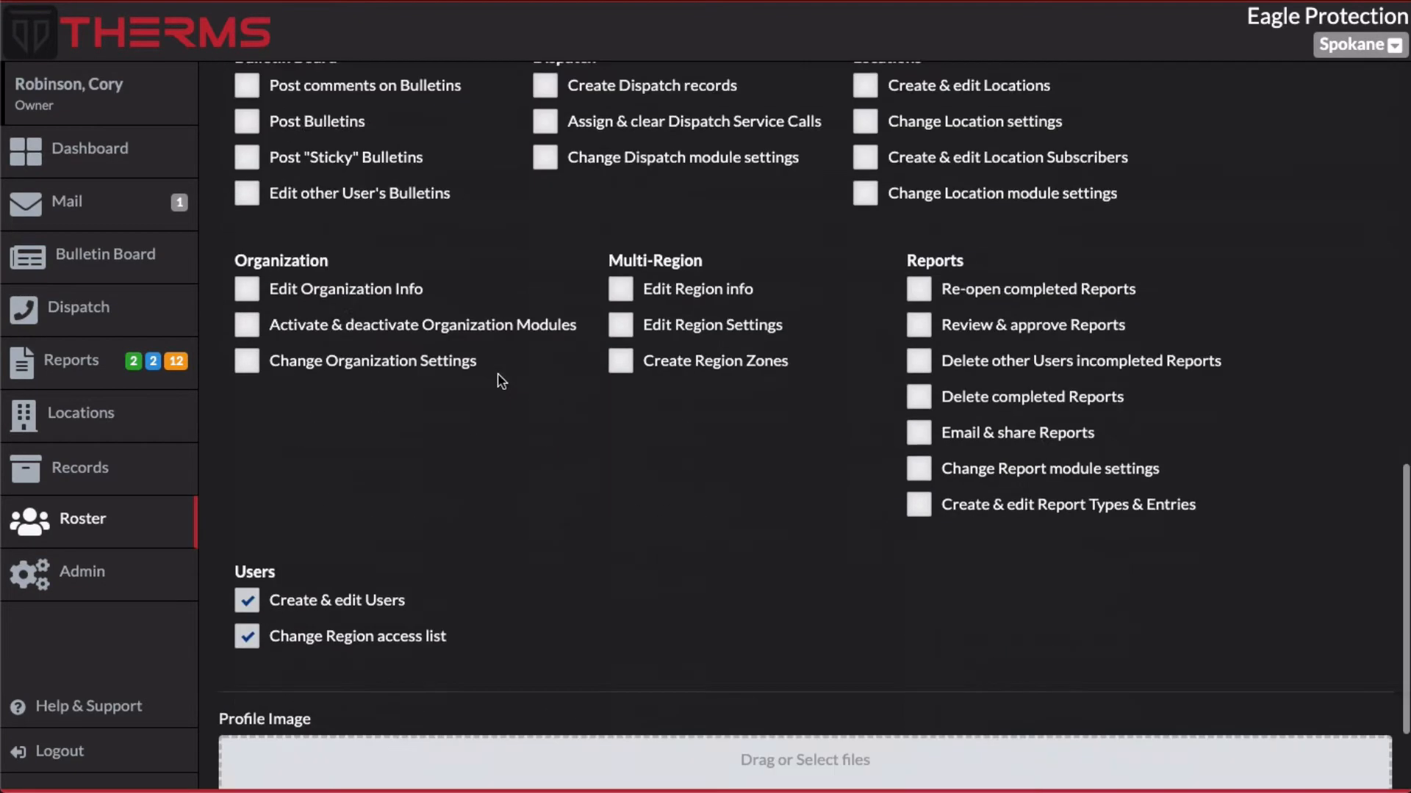
Clear the Create & edit Users and Change Region access list permissions
left_click(249, 498)
scroll(250, 503, "up", 1)
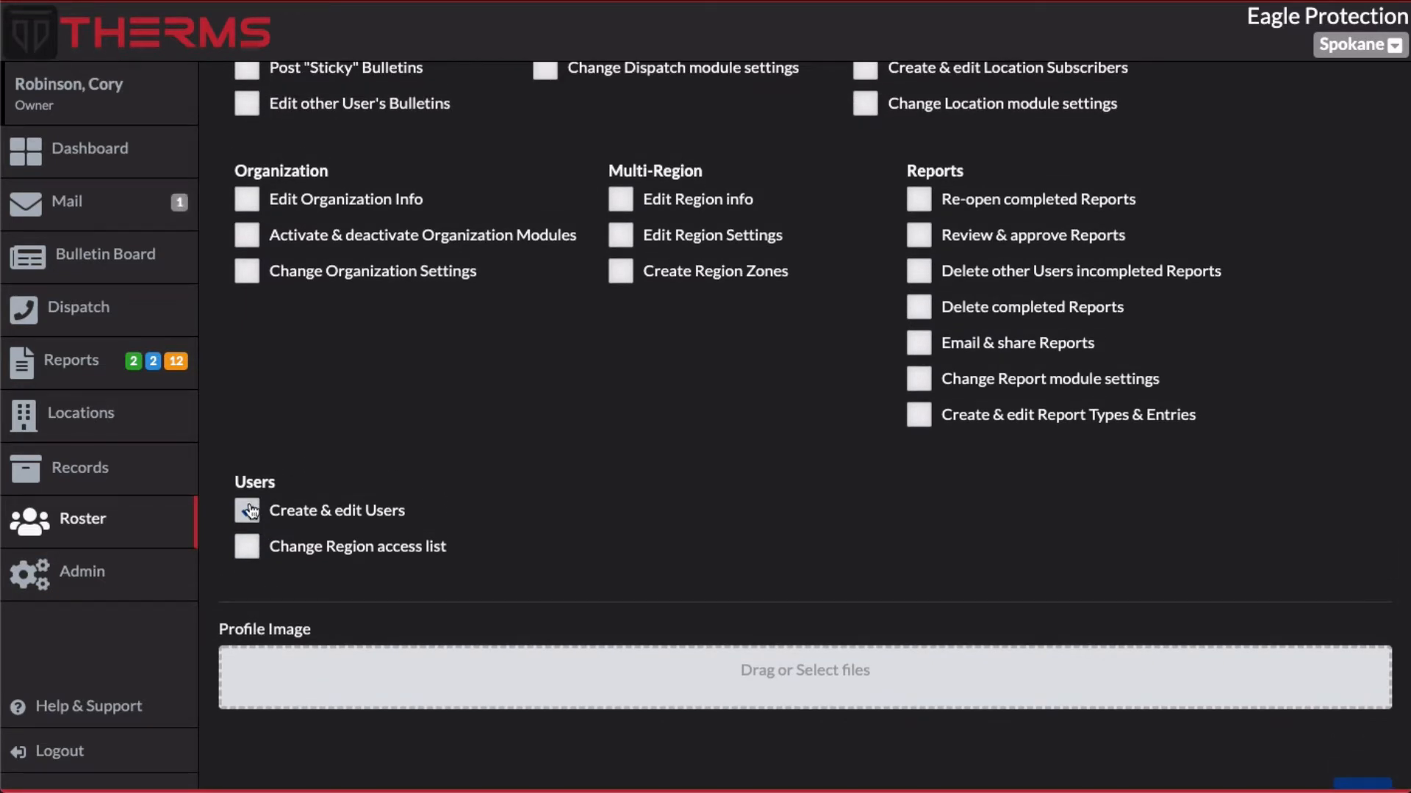
left_click(250, 510)
scroll(450, 450, "up", 1)
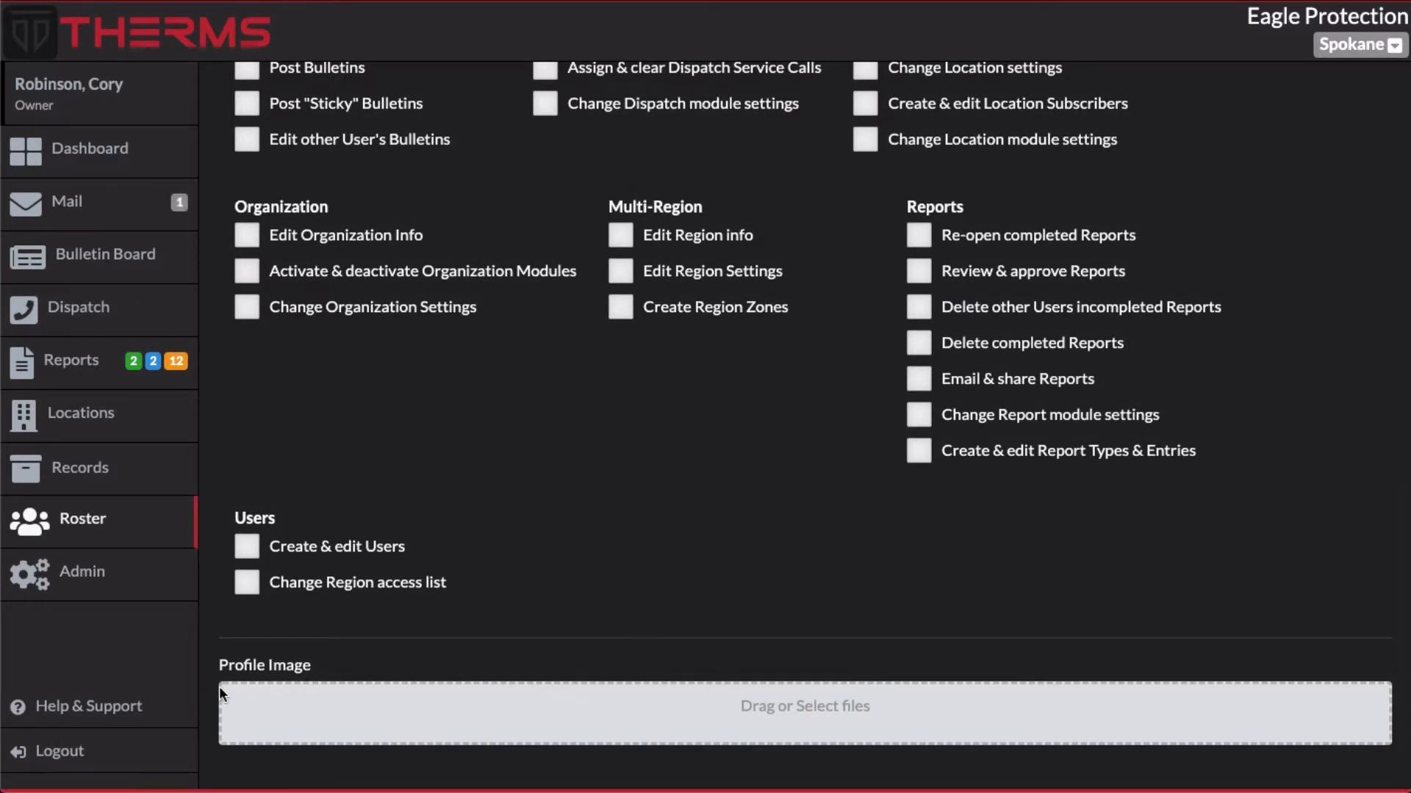
scroll(810, 691, "down", 1)
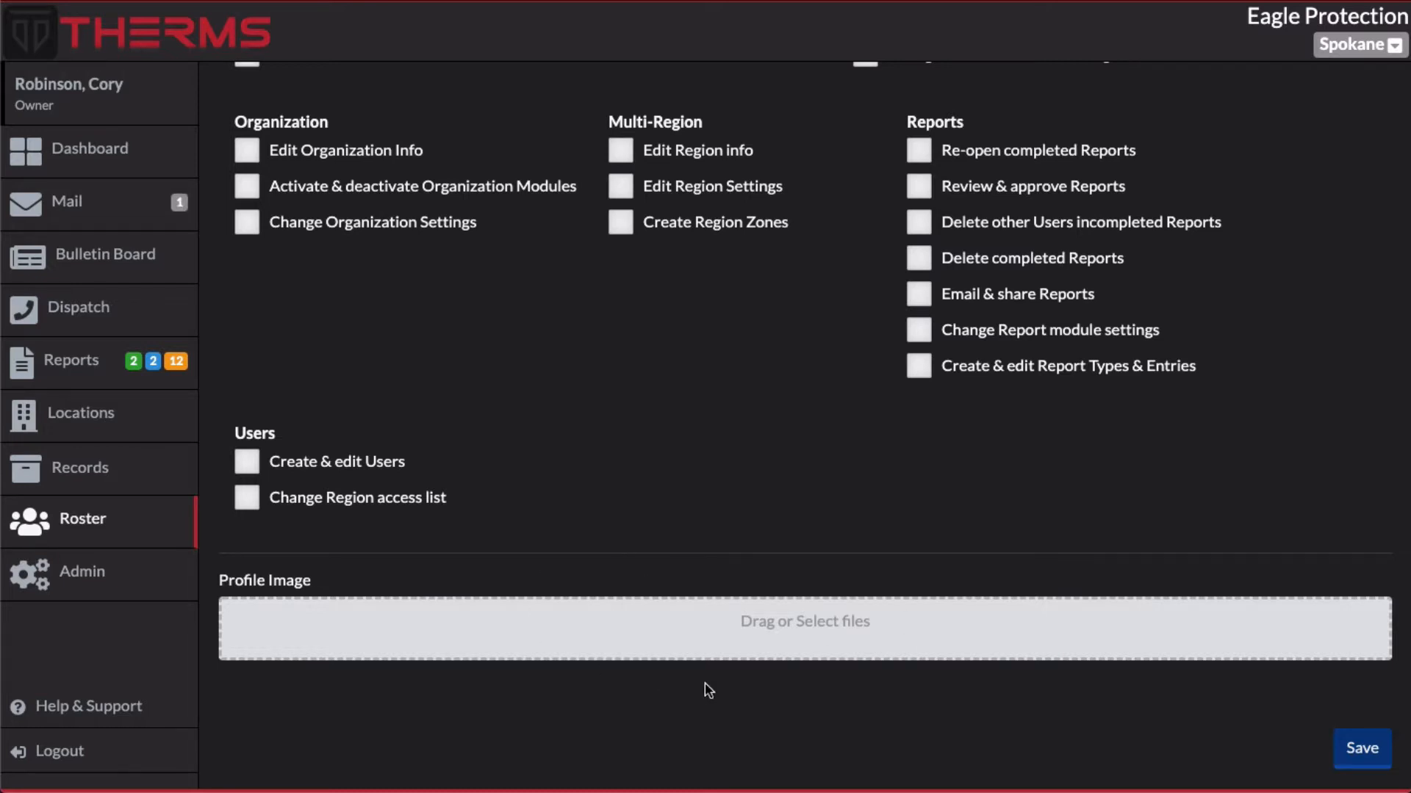
scroll(744, 572, "up", 15)
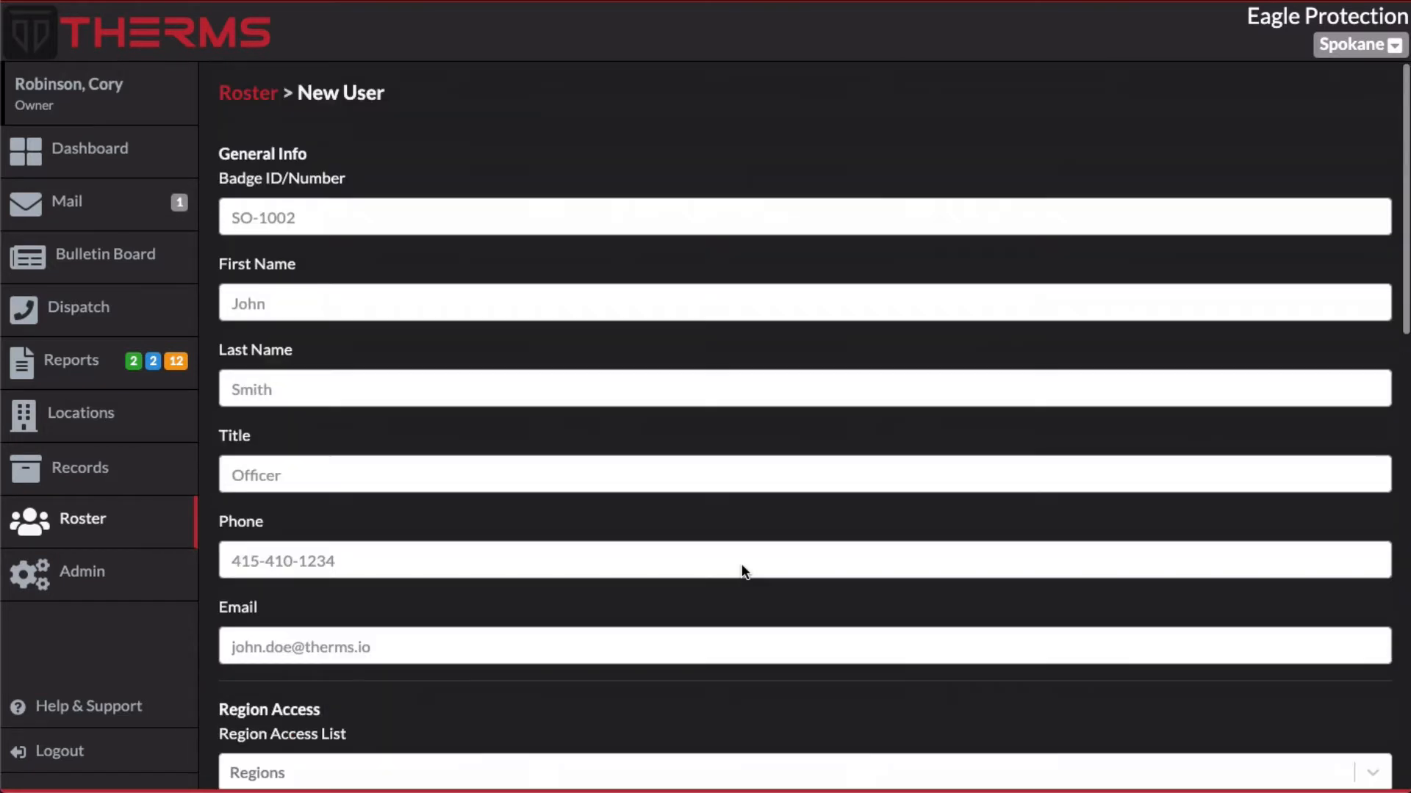
scroll(682, 515, "down", 15)
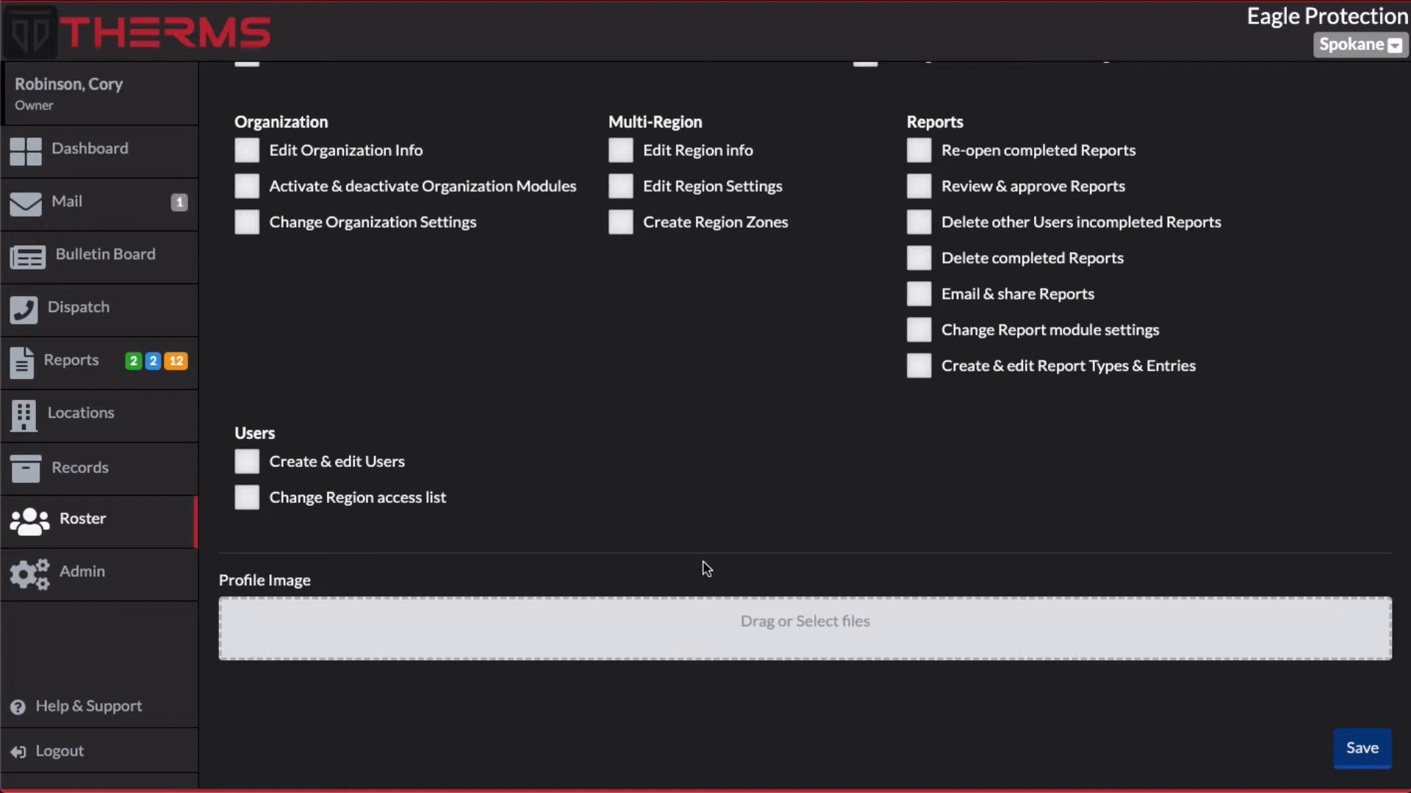
left_click(263, 470)
left_click(250, 462)
Open the first user in the roster, edit the profile and deactivate that user
left_click(128, 522)
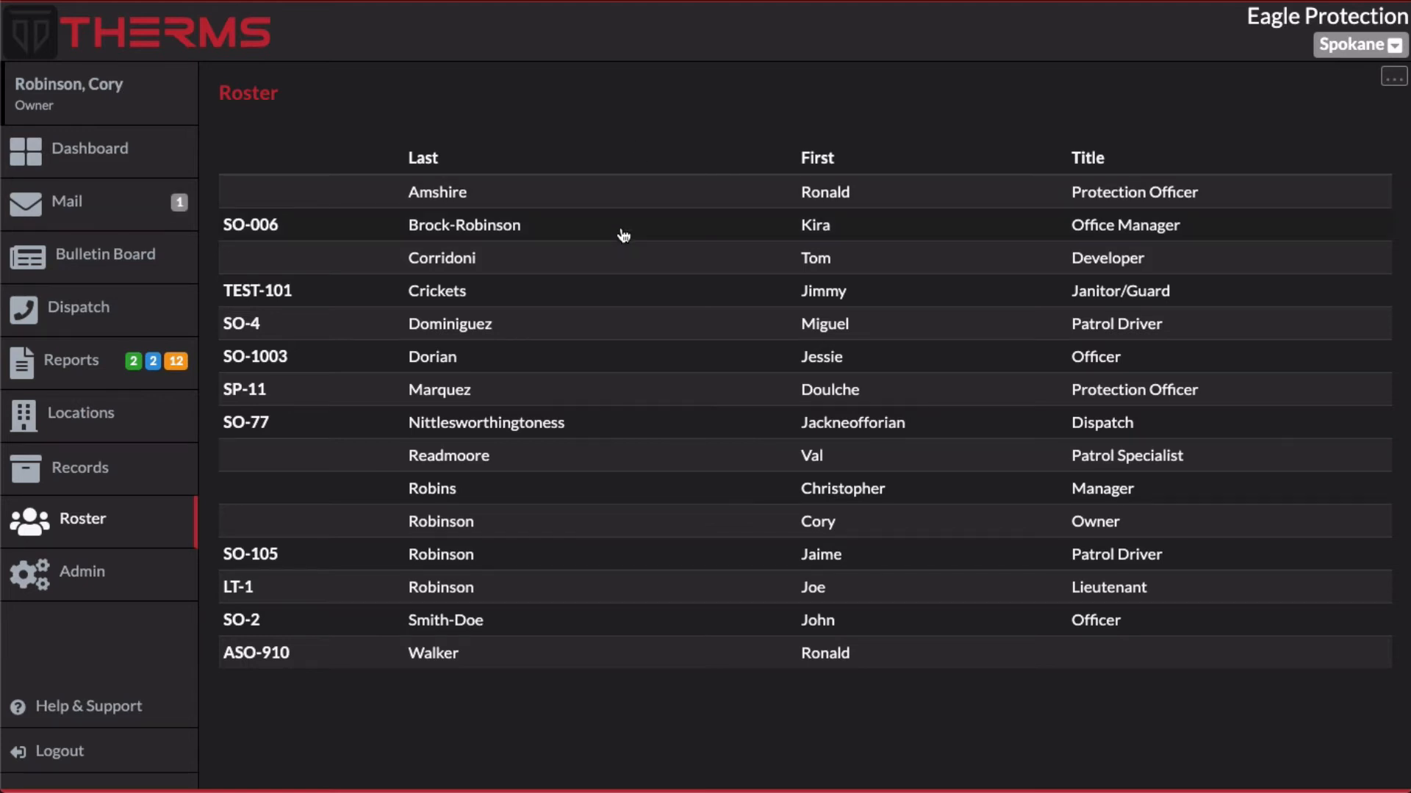
left_click(629, 190)
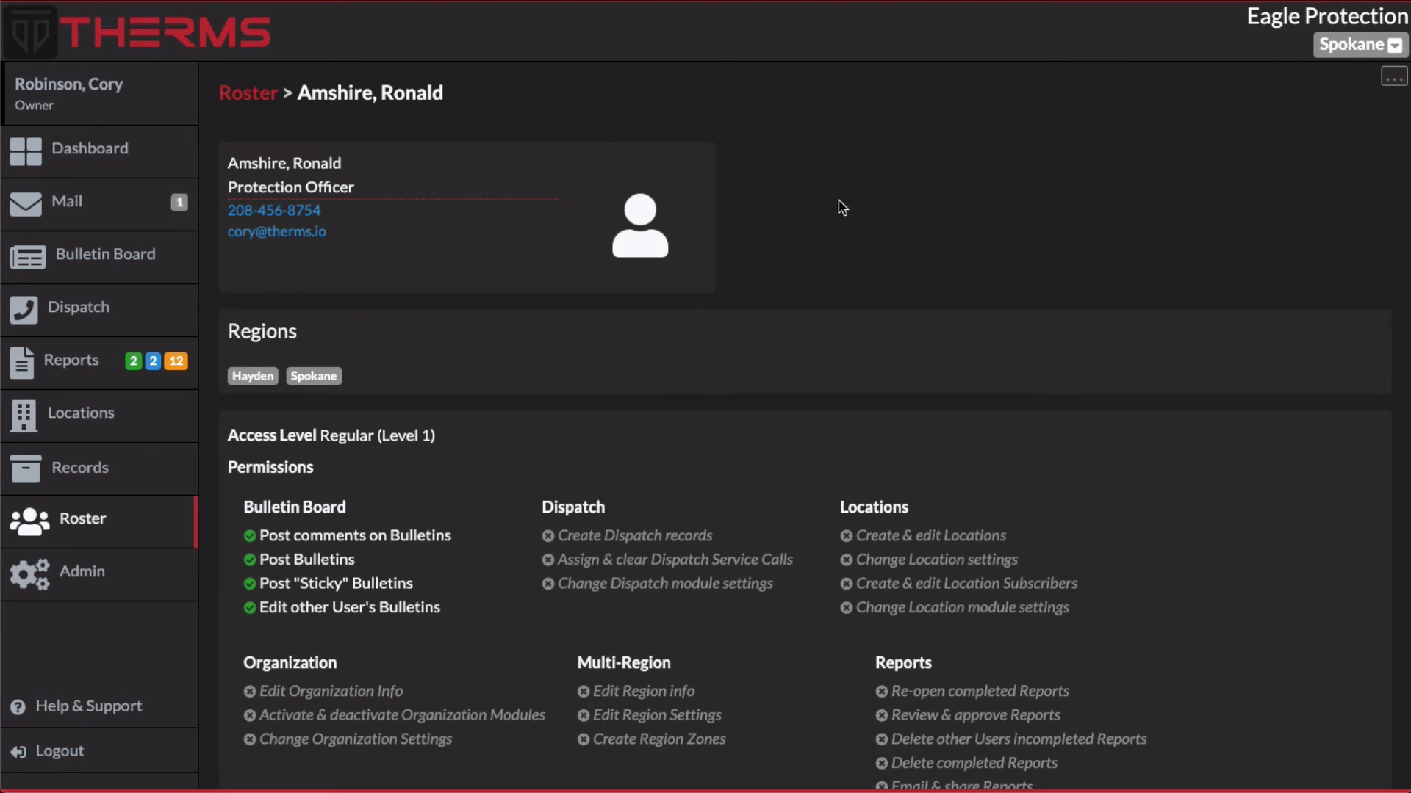
left_click(1394, 79)
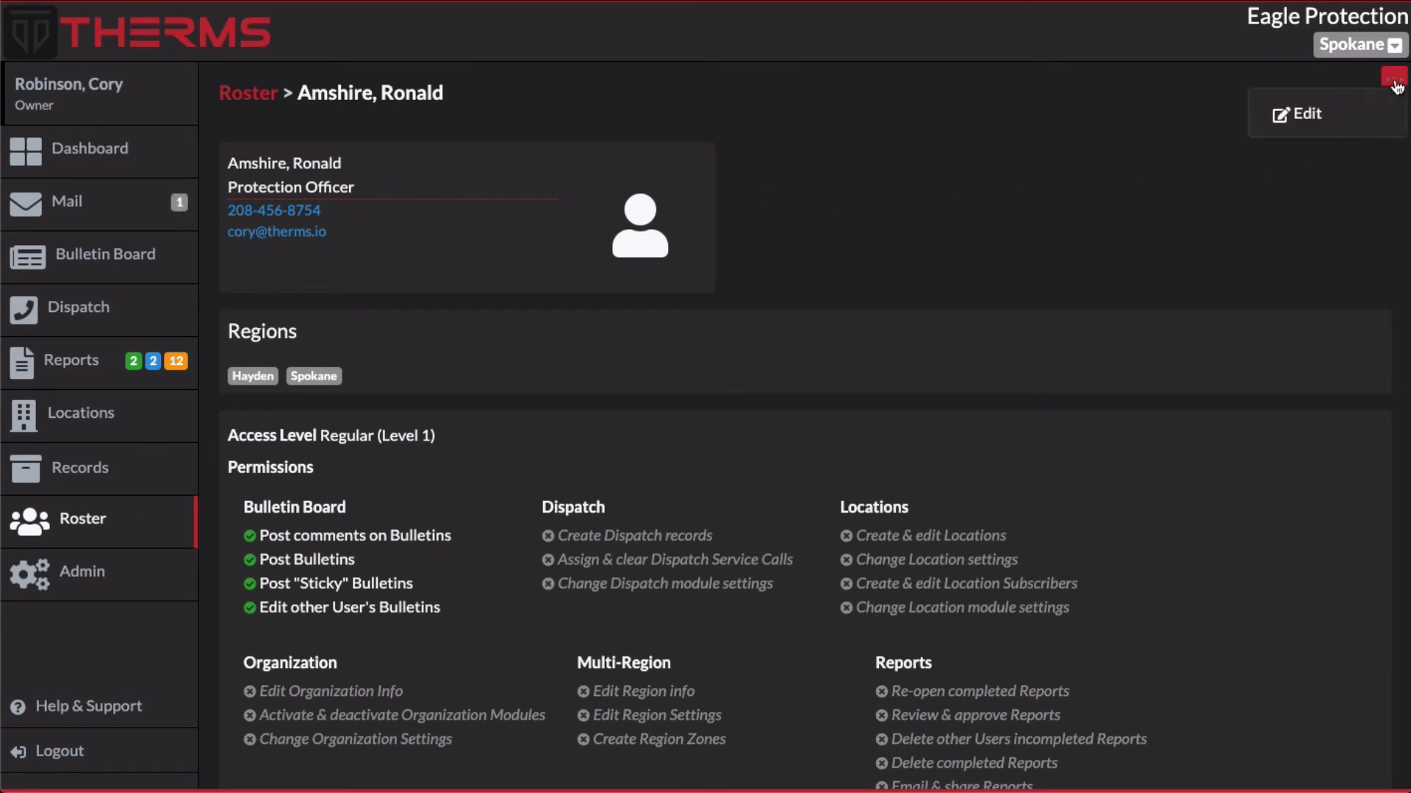
left_click(1297, 114)
scroll(674, 367, "down", 10)
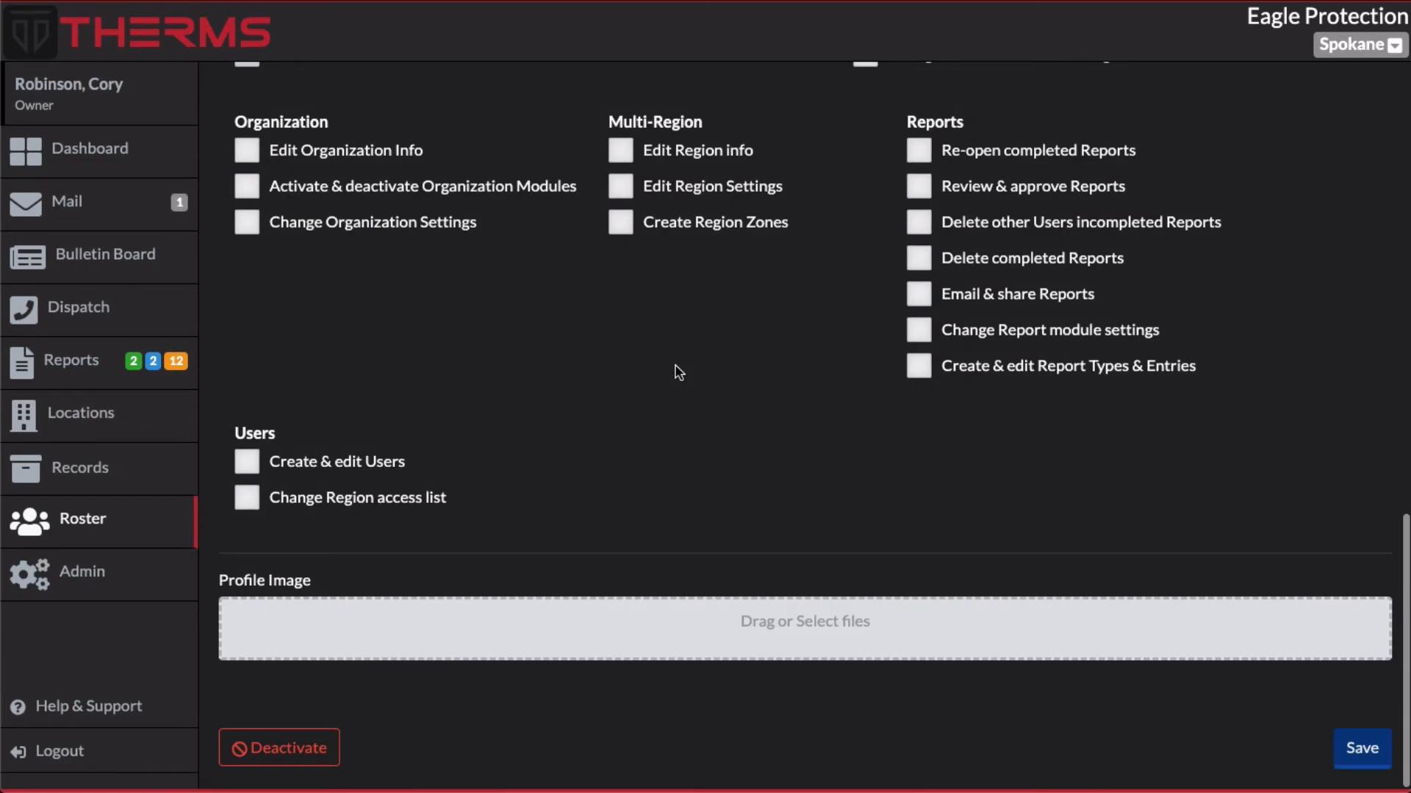
left_click(289, 749)
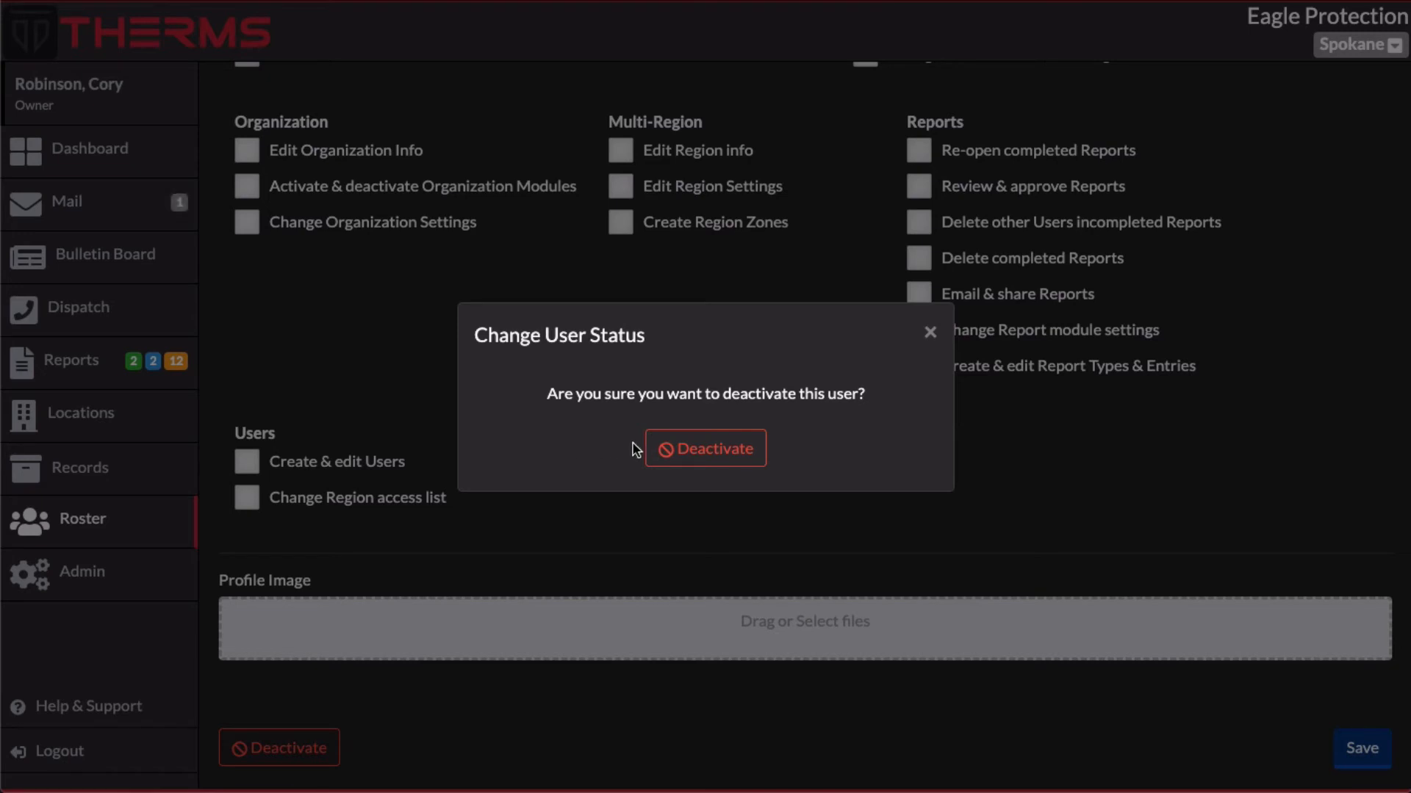
left_click(713, 448)
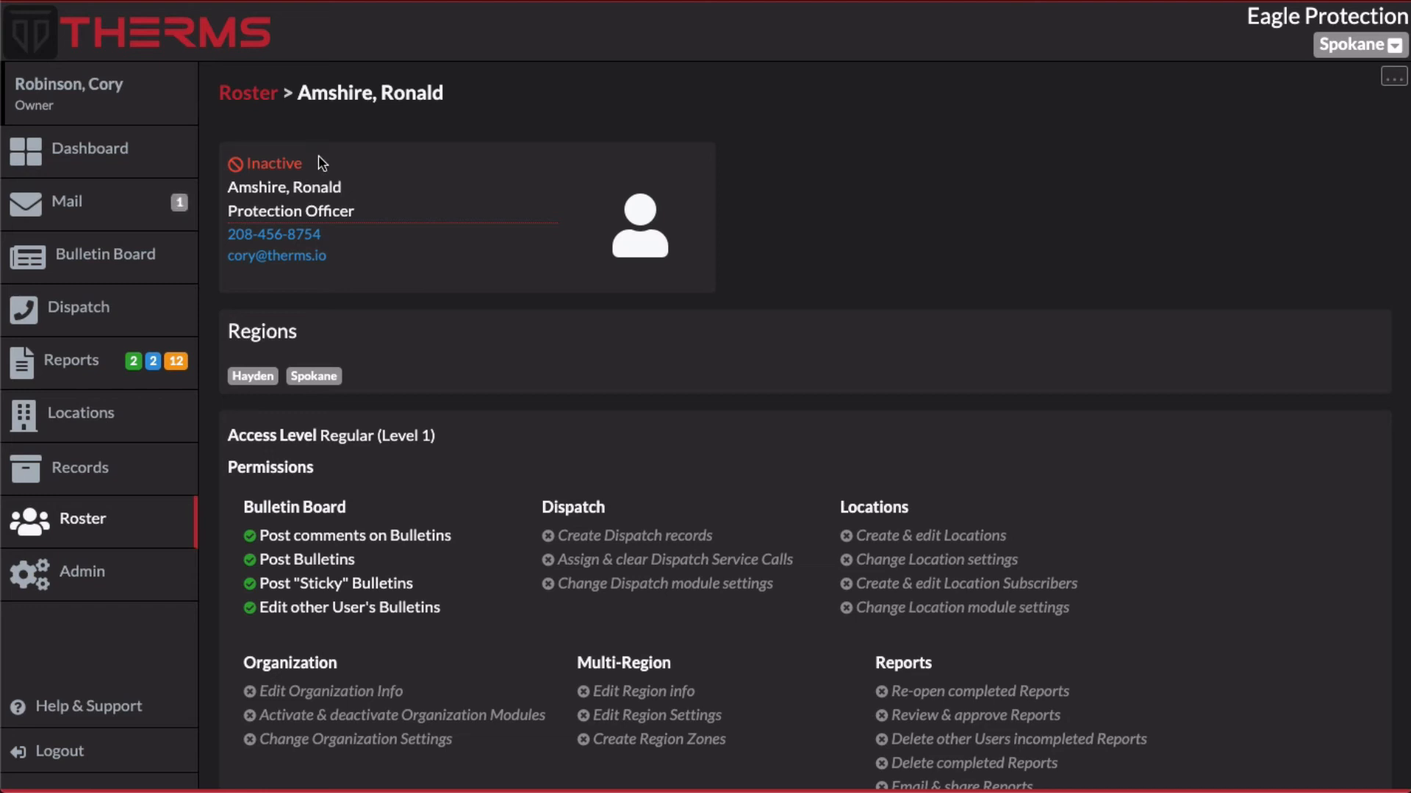
Return to the roster and open the list of inactive users
left_click(258, 99)
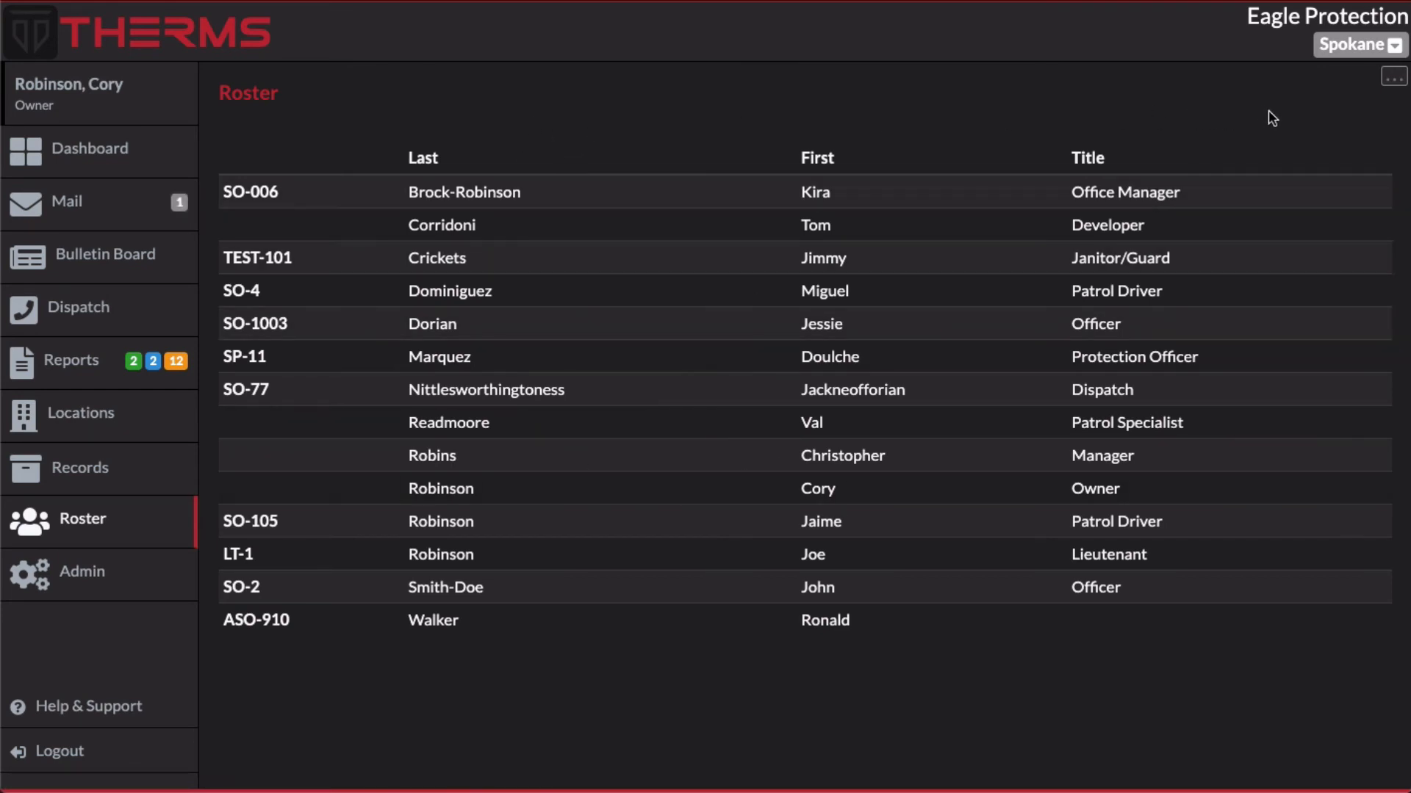
left_click(1388, 81)
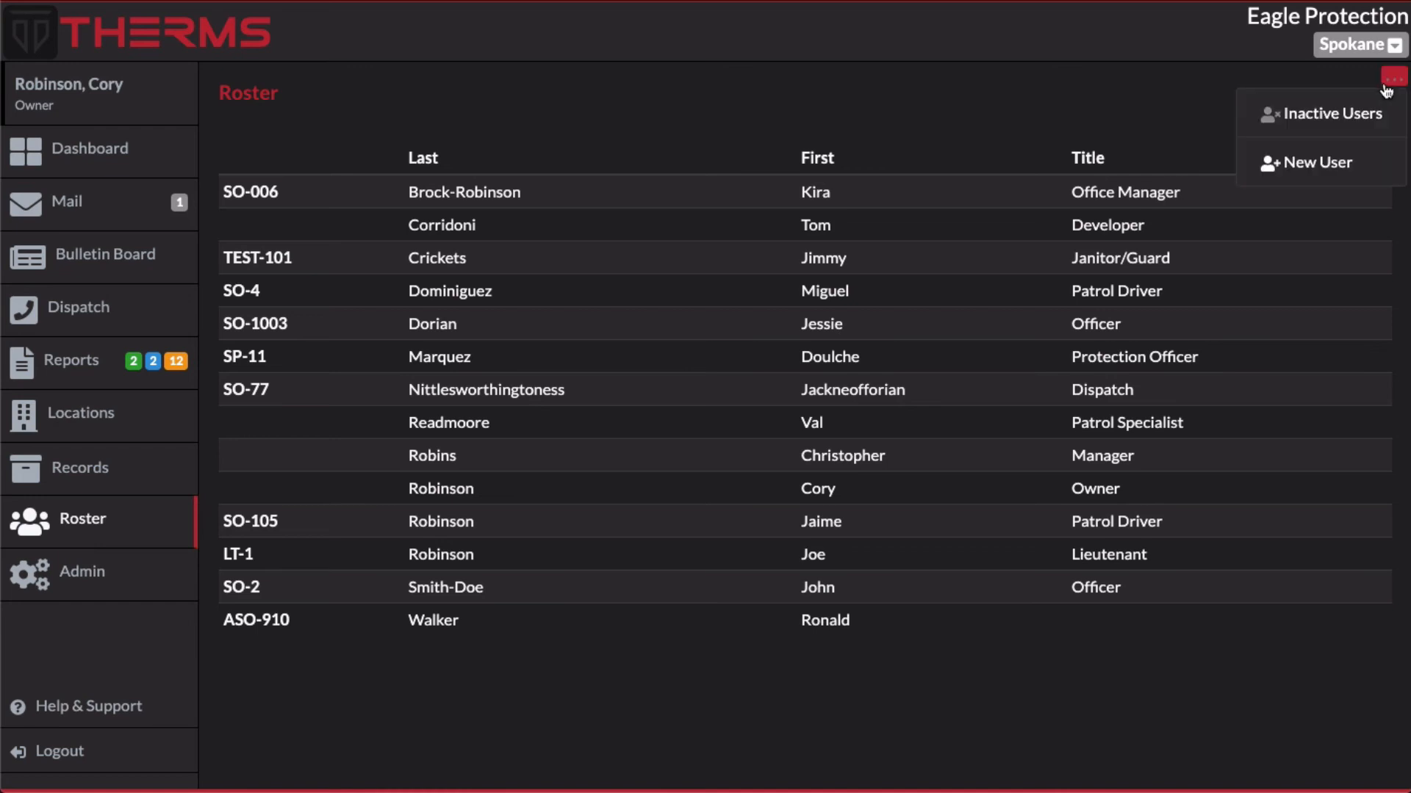
left_click(1320, 123)
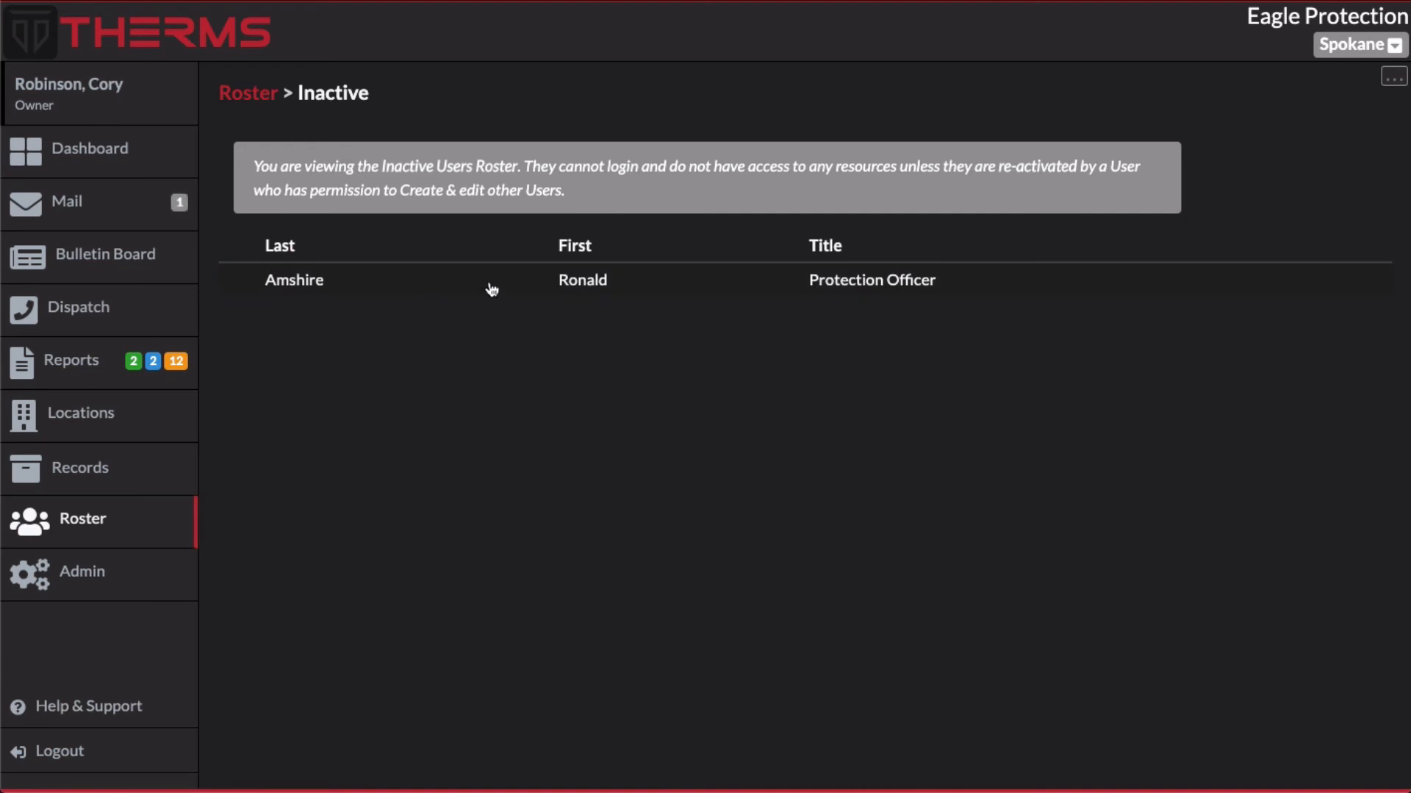
Open the inactive user, edit the profile and reactivate that user, then return to the roster
left_click(462, 286)
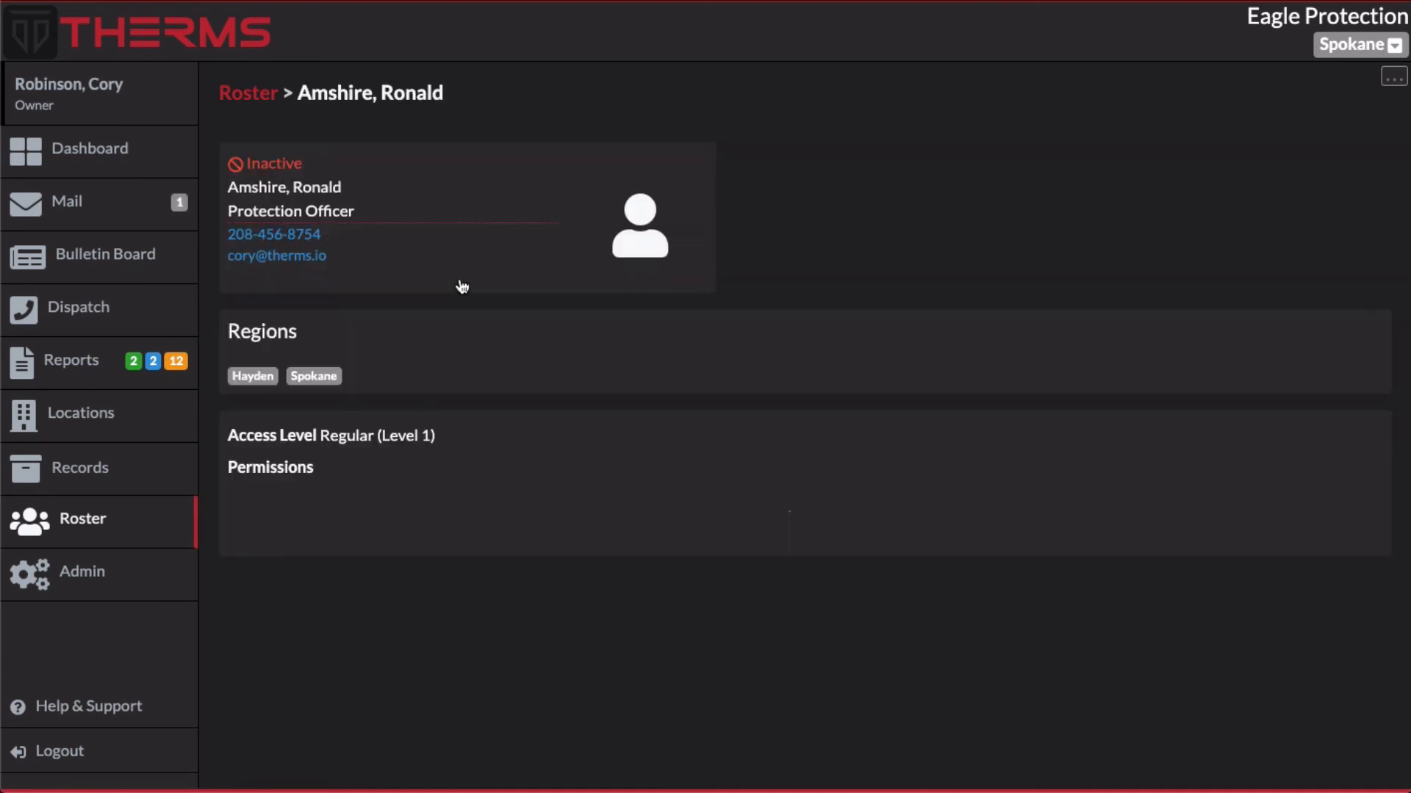
left_click(1394, 85)
left_click(1338, 113)
scroll(620, 359, "down", 15)
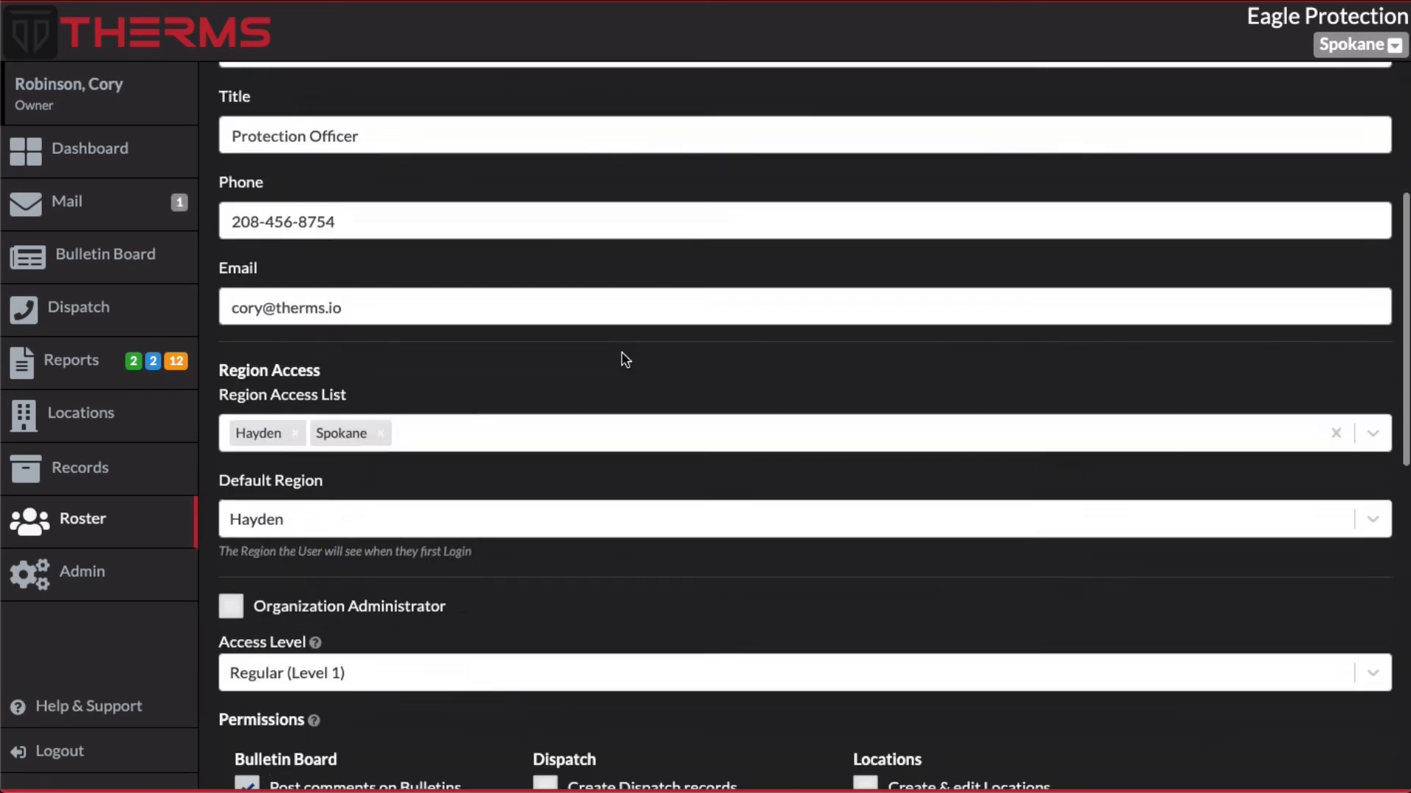
scroll(335, 633, "down", 1)
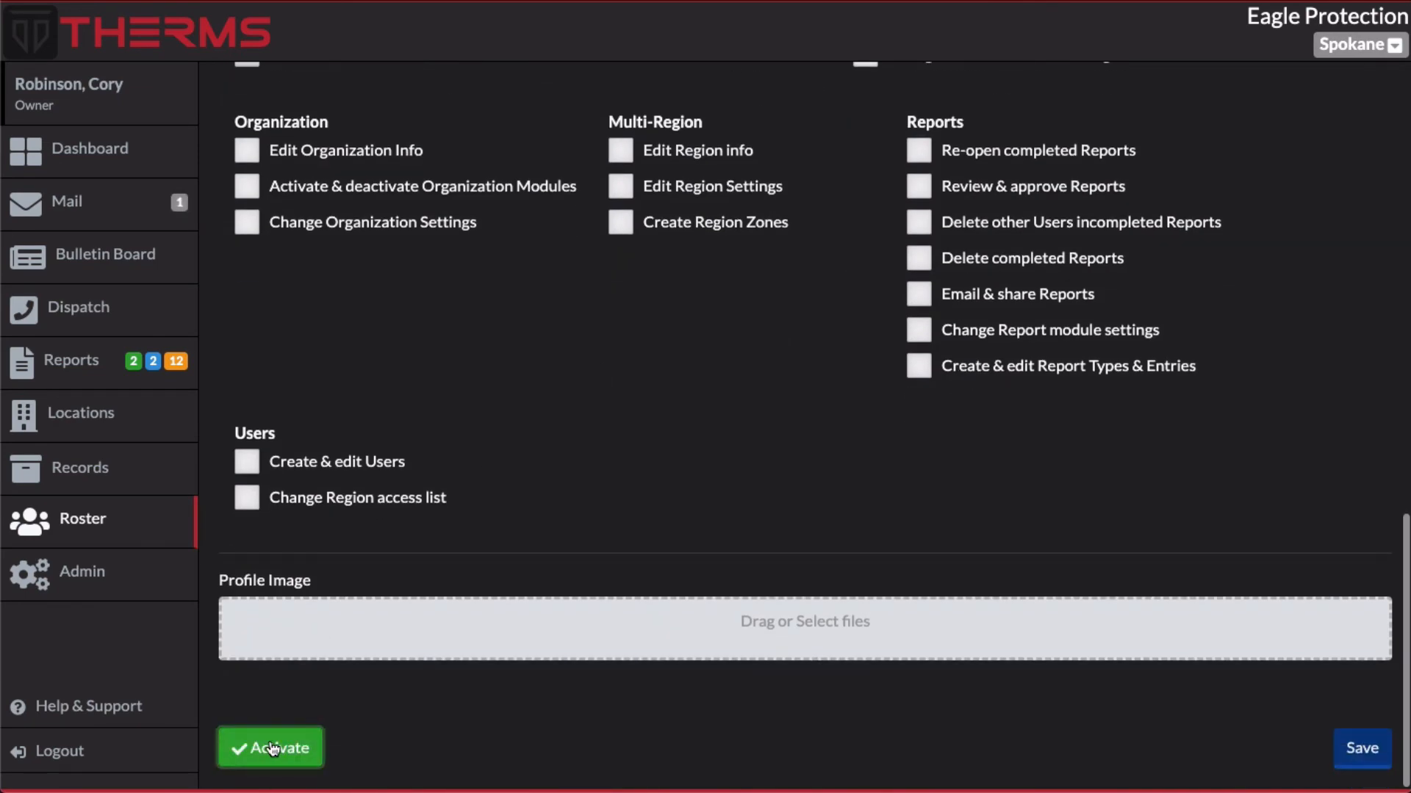
left_click(276, 747)
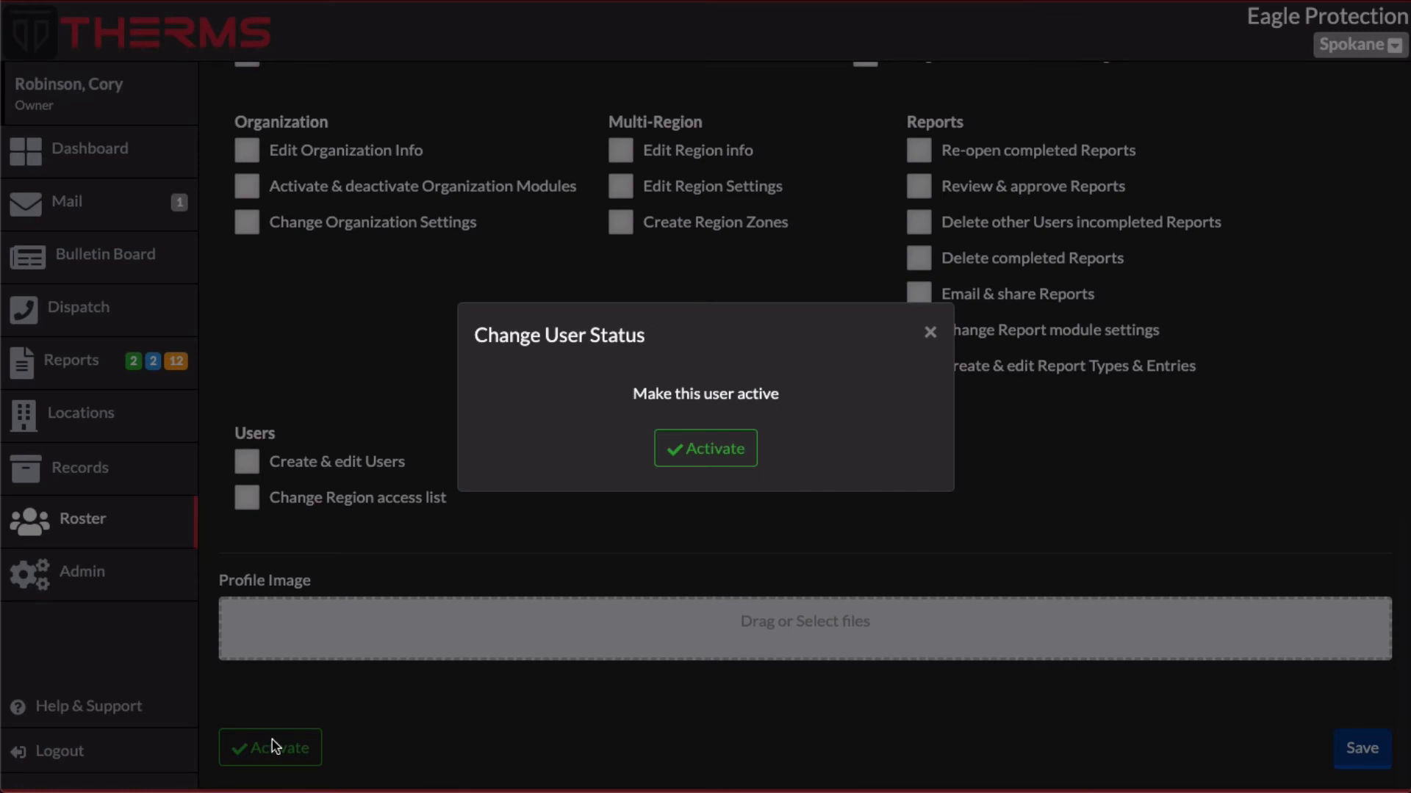
left_click(710, 448)
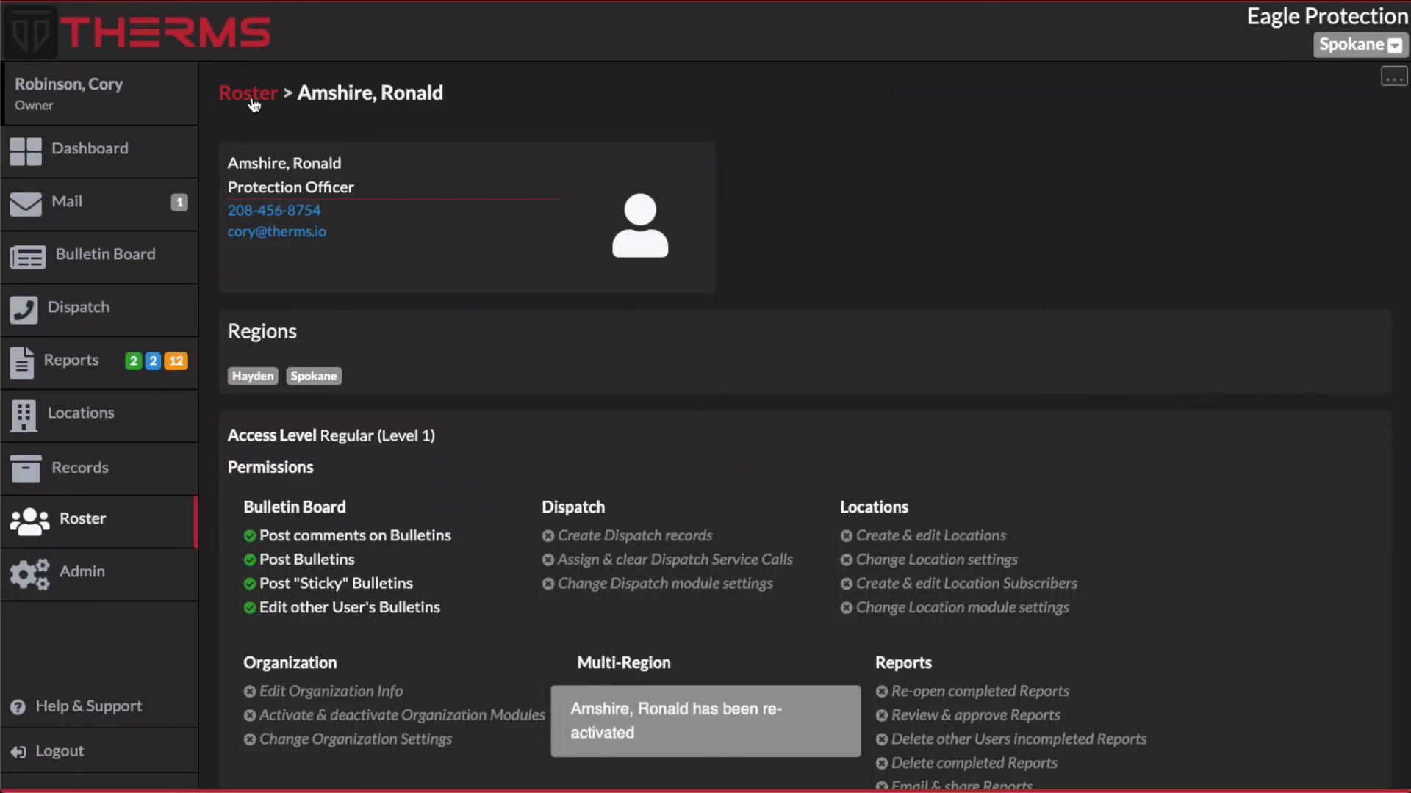
left_click(245, 100)
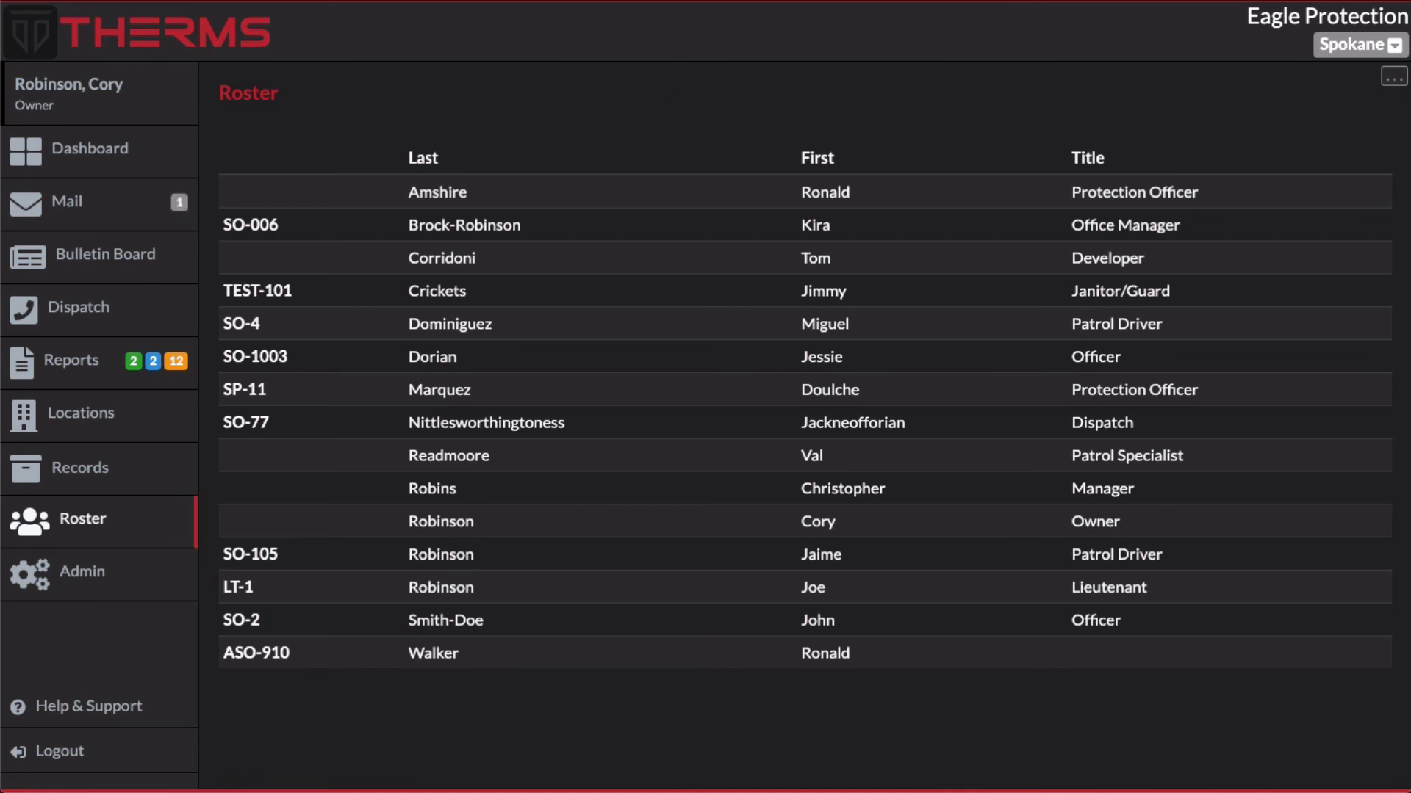
left_click(667, 0)
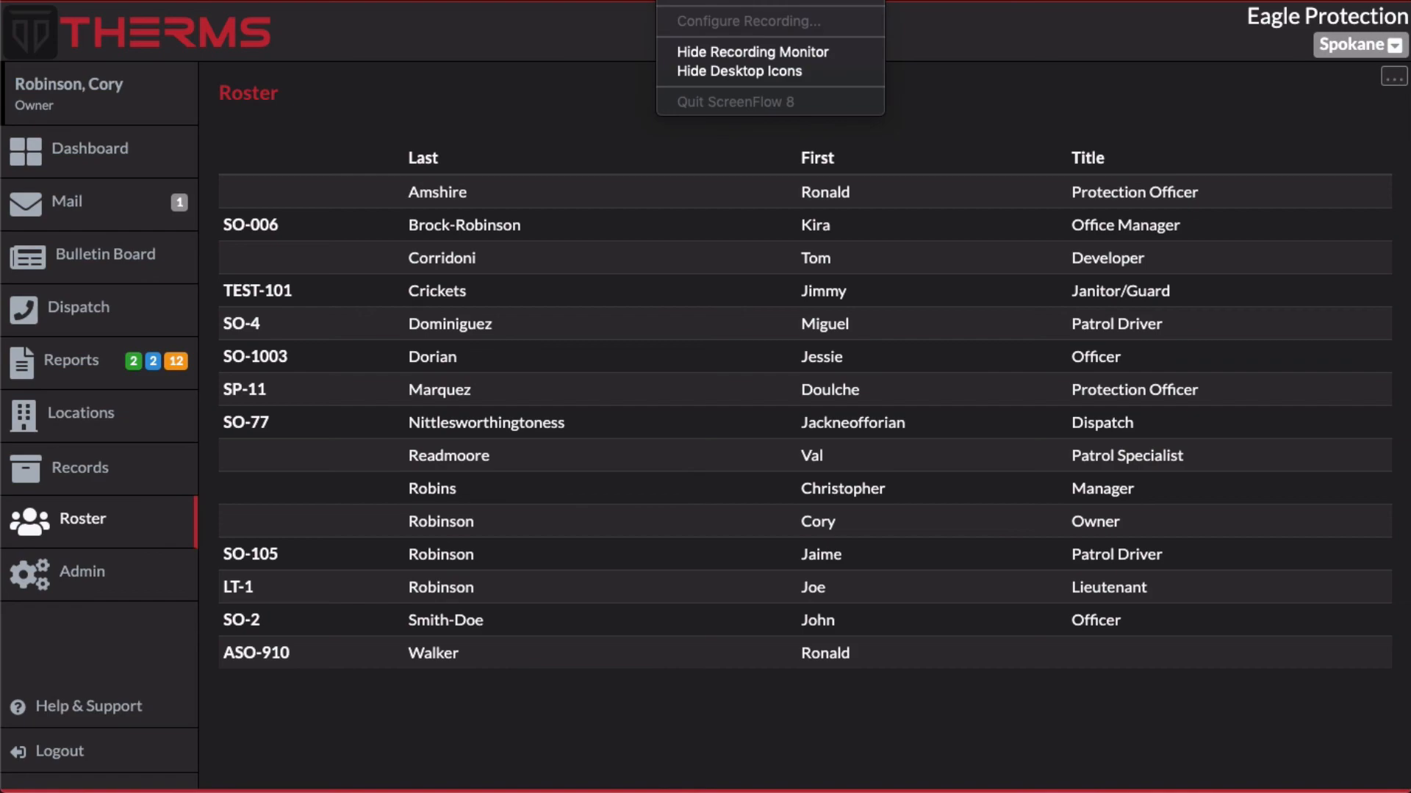